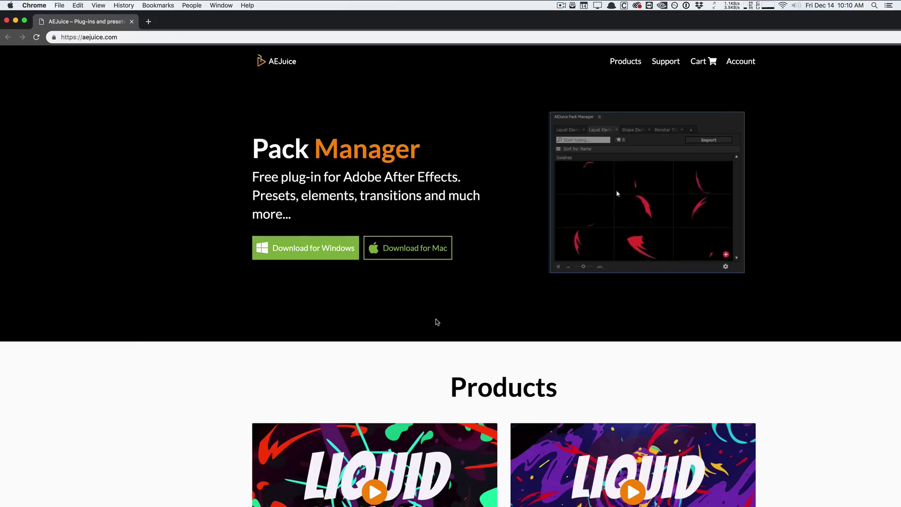
Browse the aejuice.com Products list, then return to After Effects and the AEJuice Pack Manager.
scroll(437, 323, down, 2)
scroll(190, 319, down, 5)
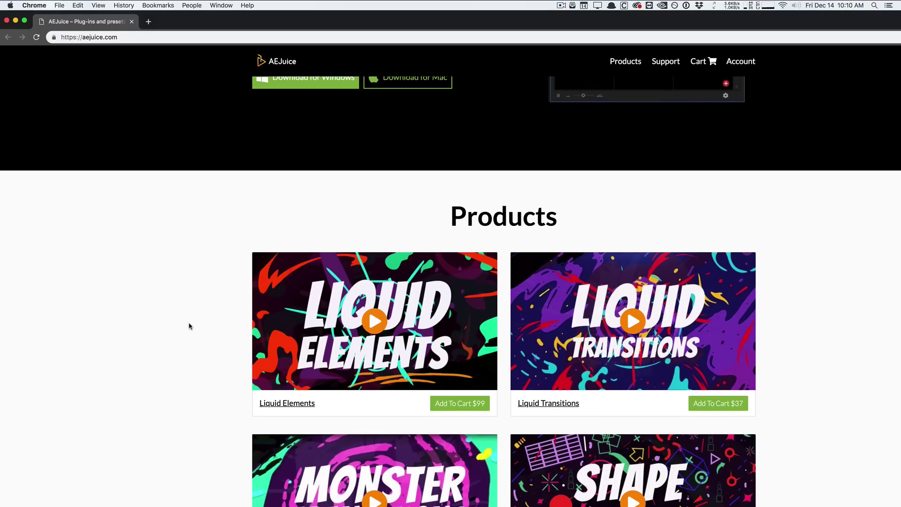
scroll(189, 326, down, 5)
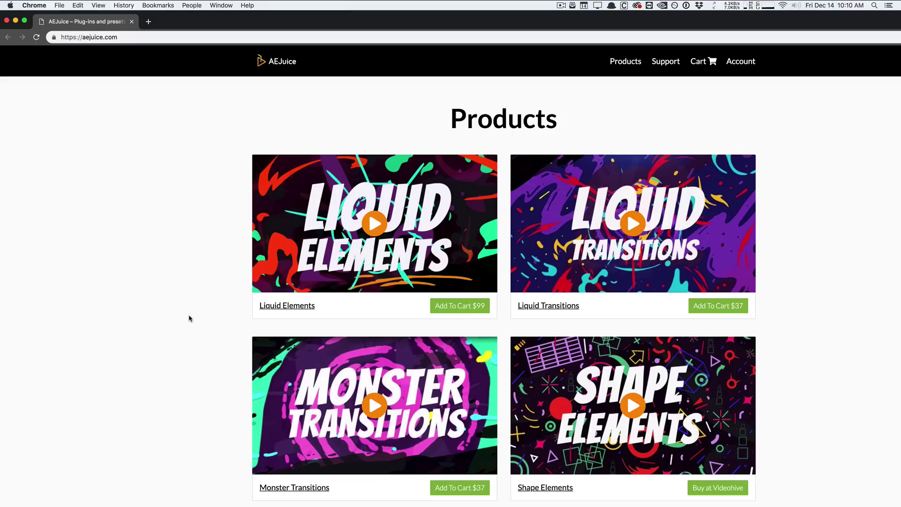
scroll(216, 303, down, 4)
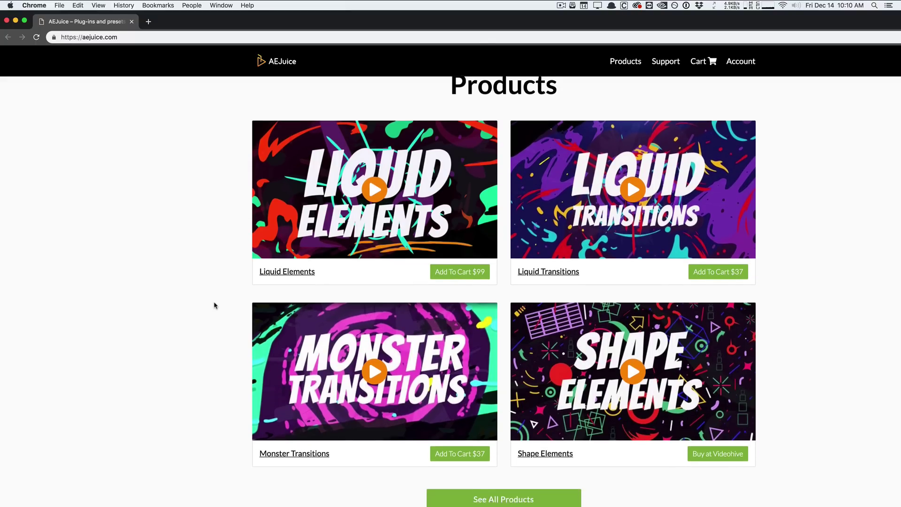
scroll(136, 328, down, 2)
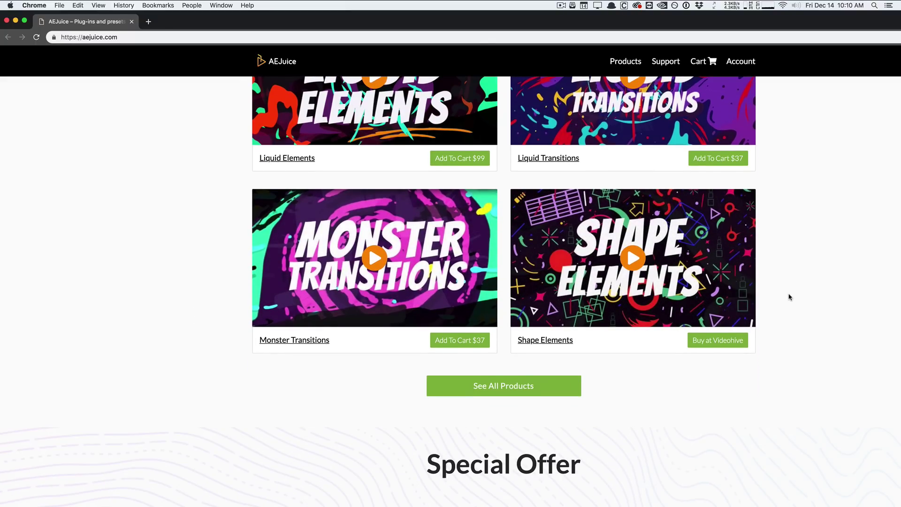
scroll(790, 296, up, 5)
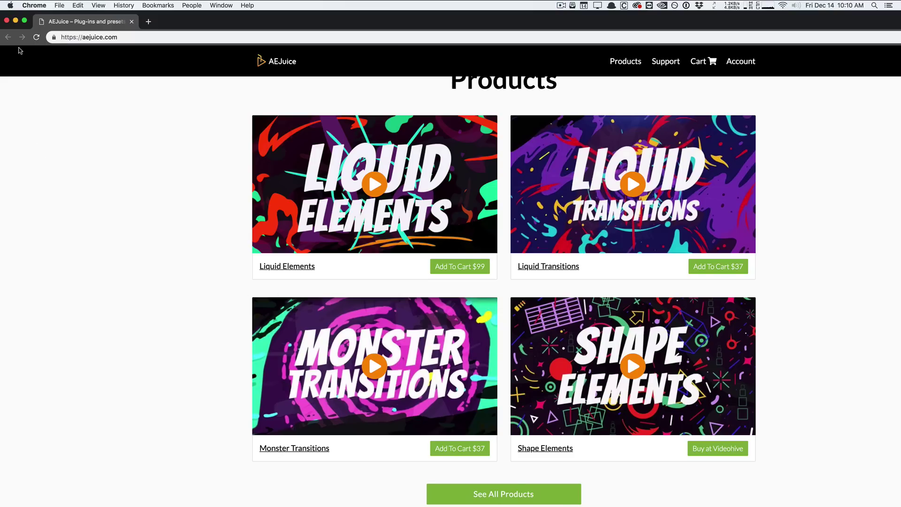
click(16, 22)
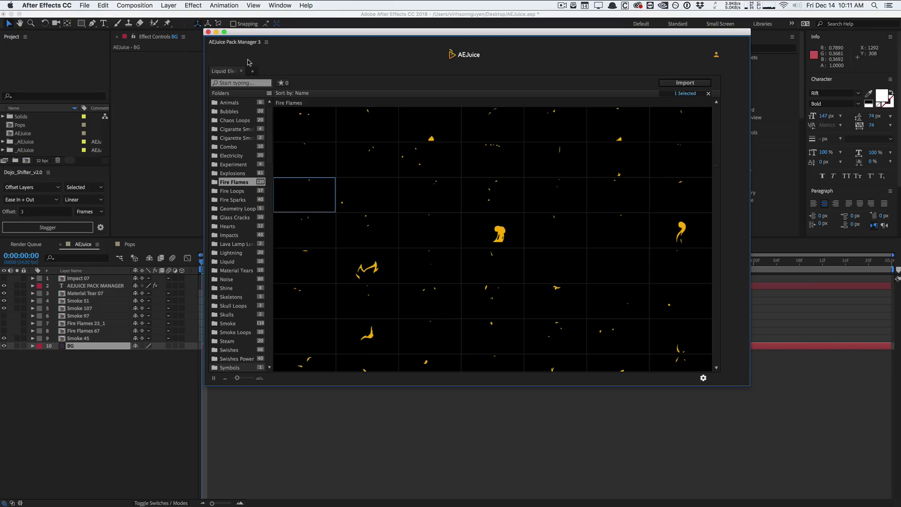
Close the Liquid Elements pack back to the pack library and move the Pack Manager down.
click(241, 71)
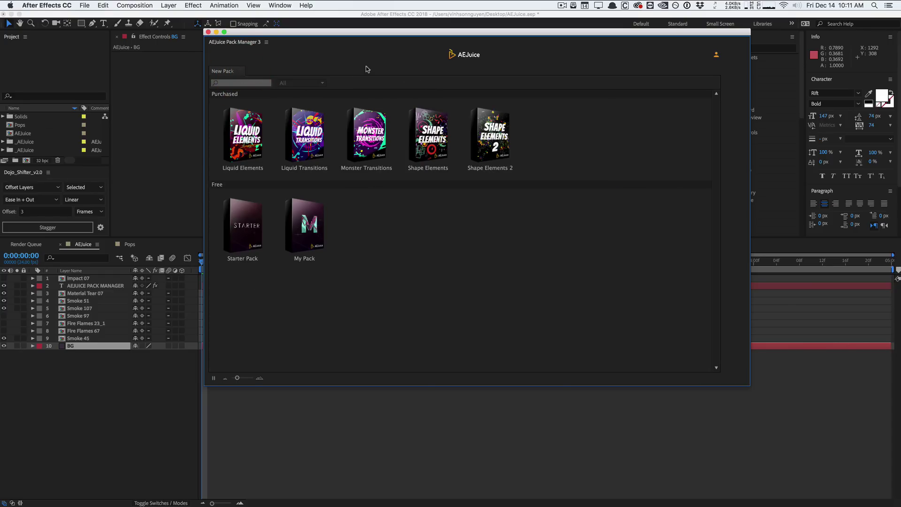
drag(365, 33, 361, 57)
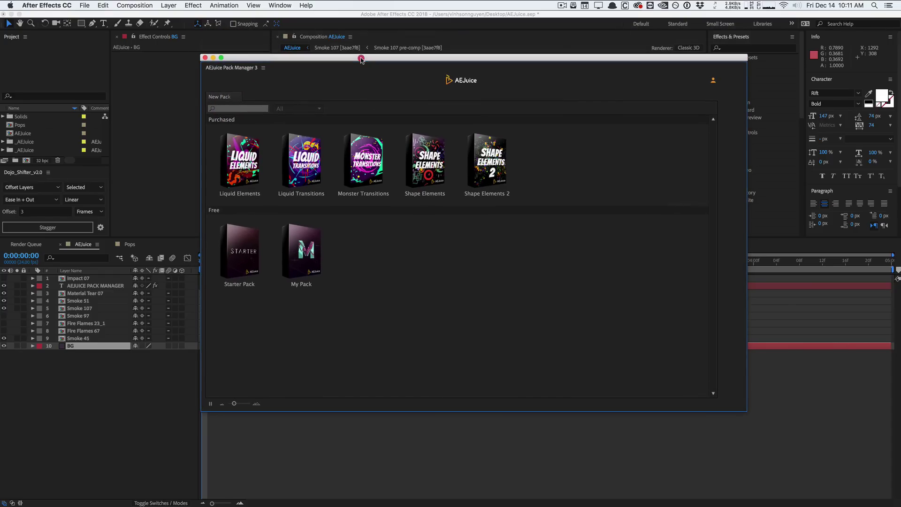
click(280, 6)
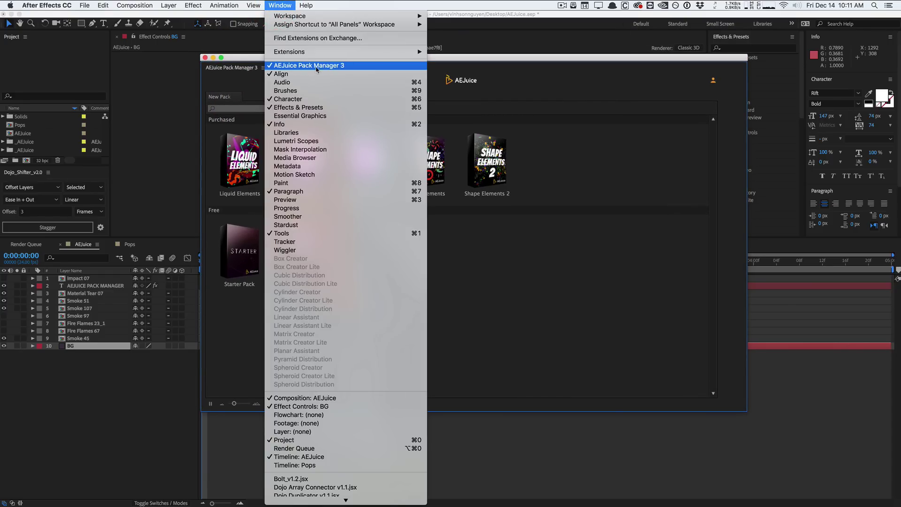
click(467, 63)
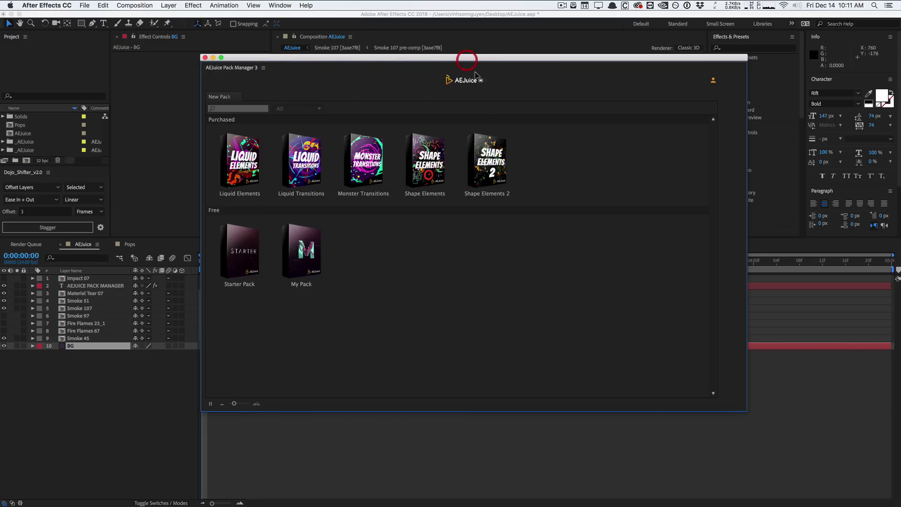
Resize the Pack Manager window to be narrower and taller.
drag(745, 410, 739, 438)
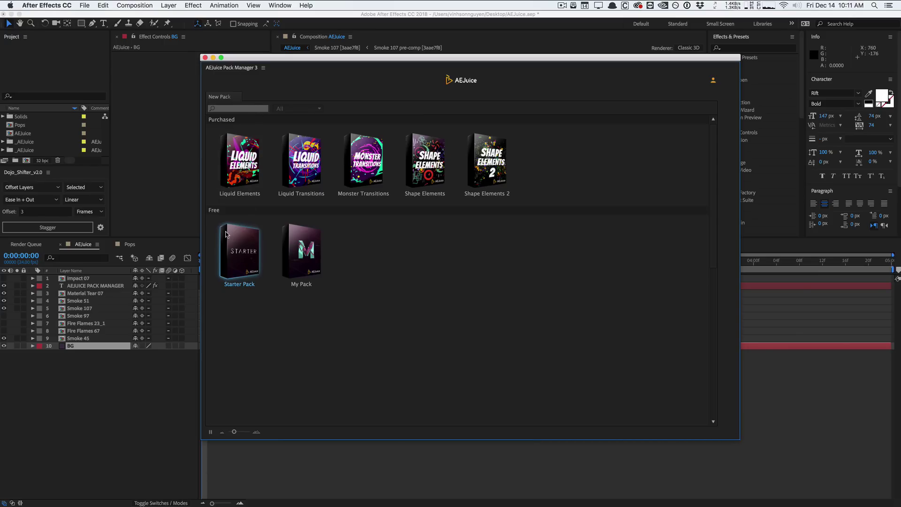
drag(657, 57, 656, 46)
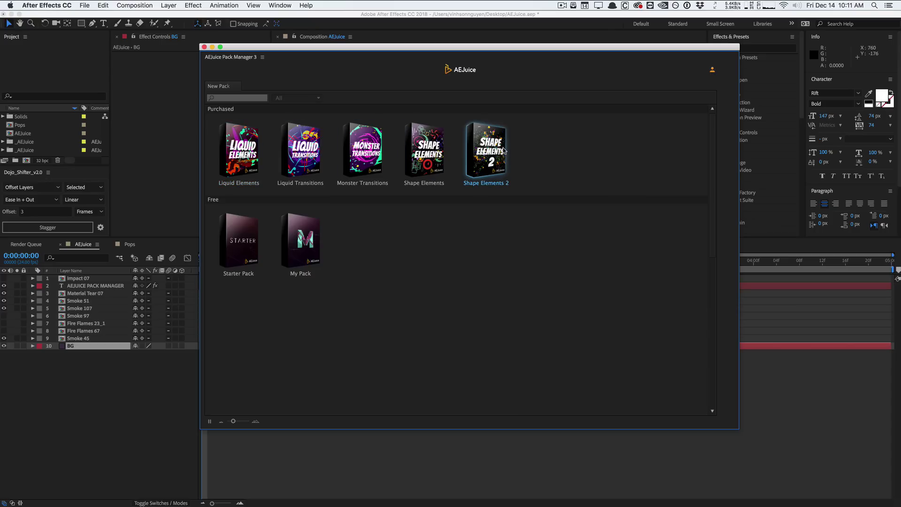
drag(735, 429, 723, 437)
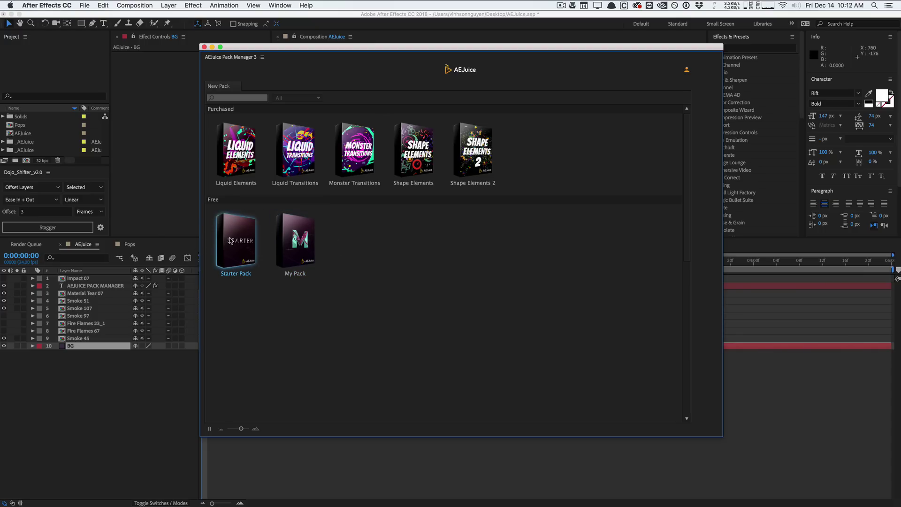
Open the free Starter Pack and shrink its preview thumbnails so more columns fit.
double_click(233, 247)
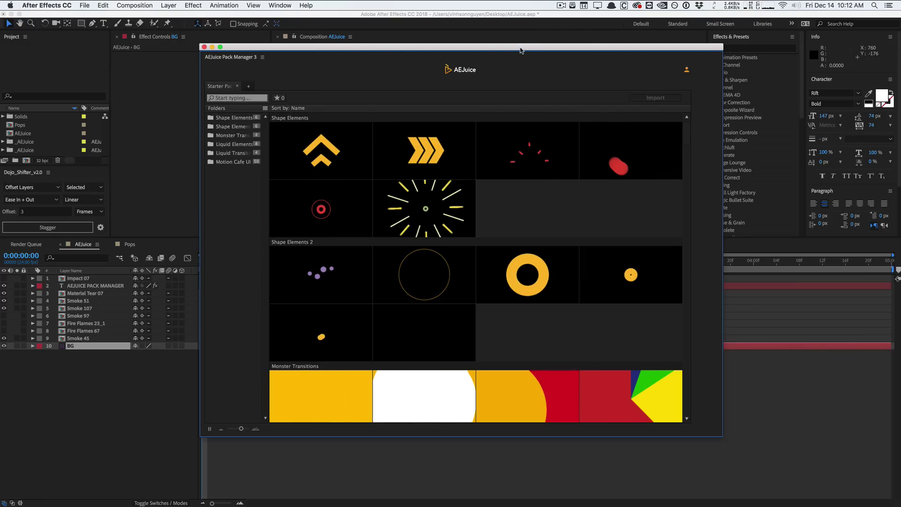
drag(521, 51, 541, 49)
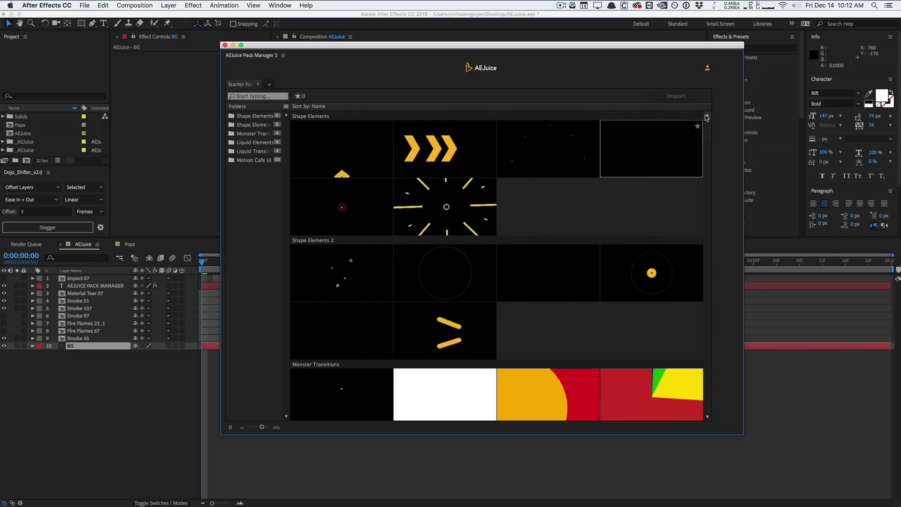
click(252, 429)
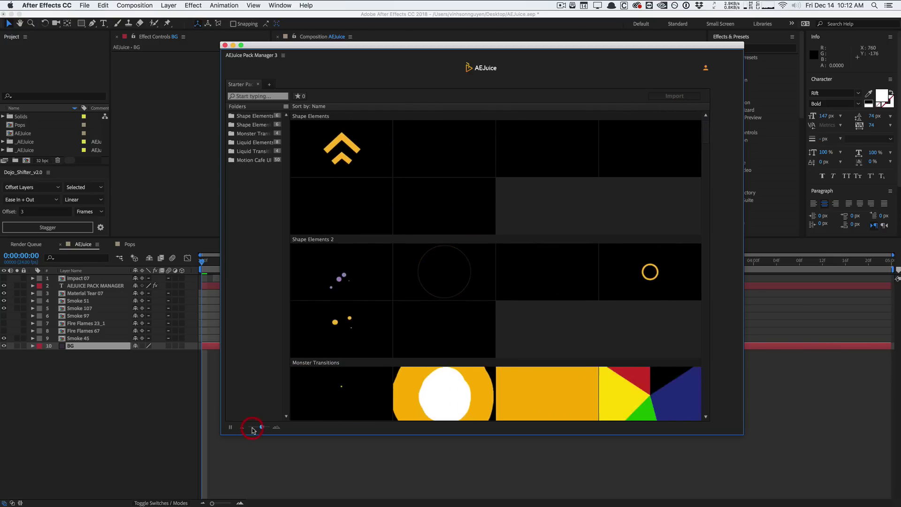
drag(252, 430, 250, 428)
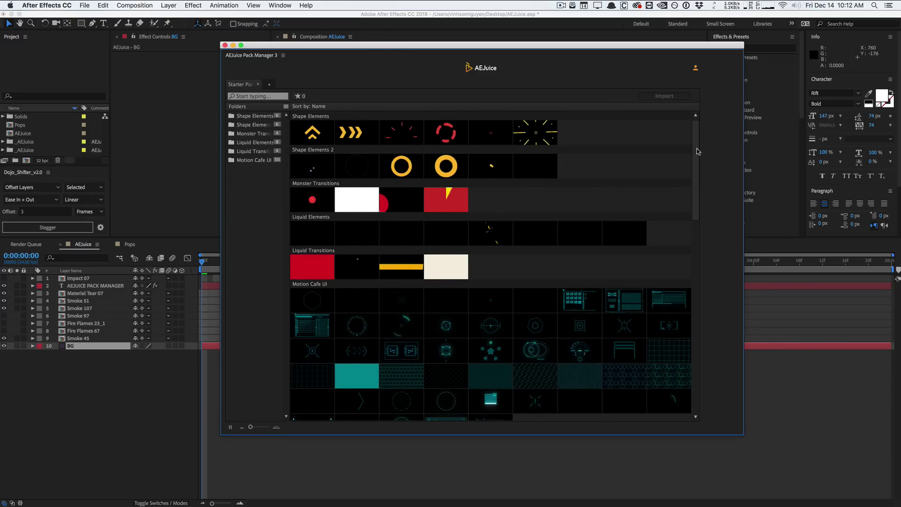
Scroll the Starter Pack grid down to the Liquid Transitions previews.
scroll(695, 178, down, 2)
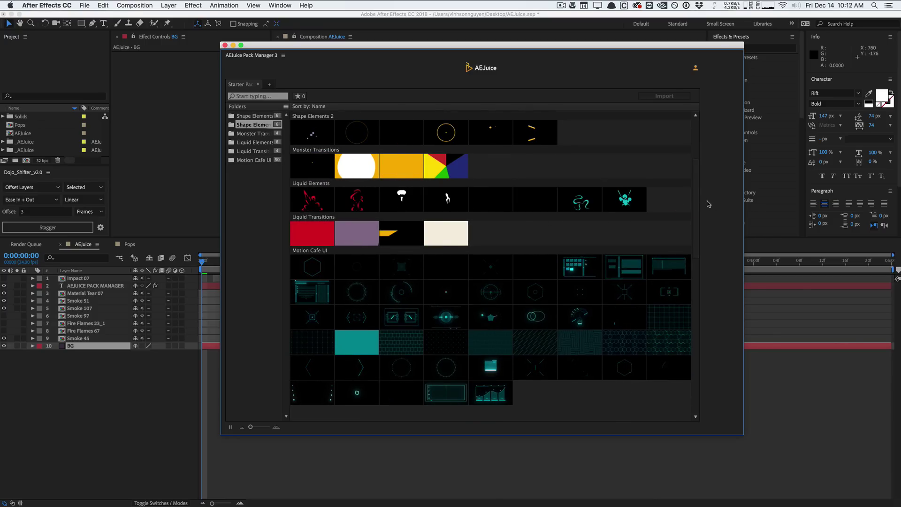
click(691, 299)
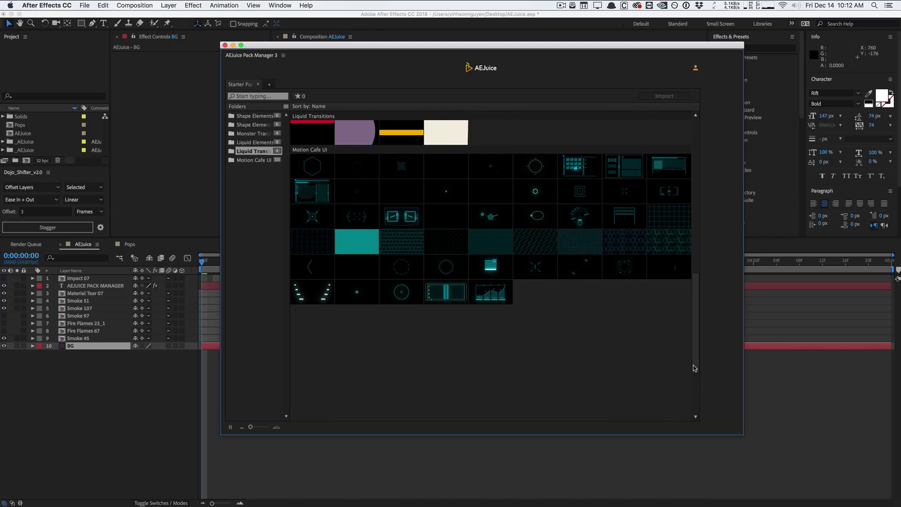
drag(694, 366, 694, 146)
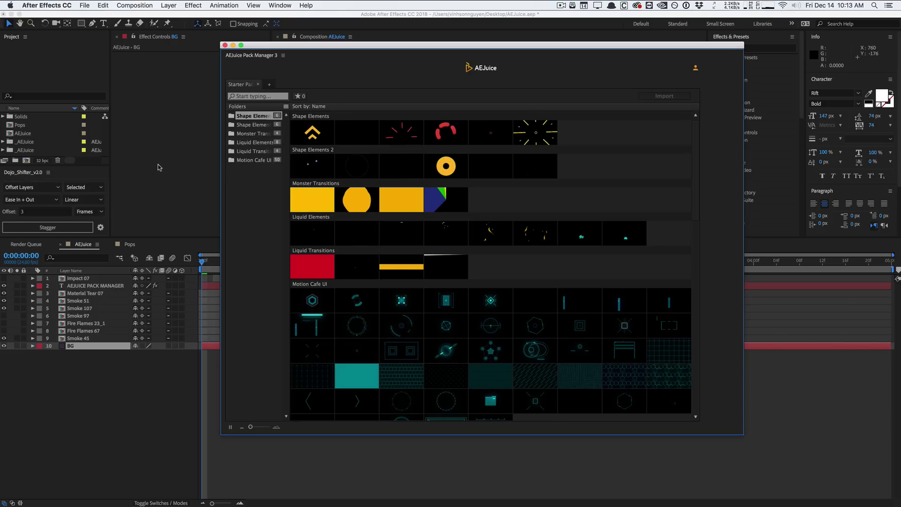
Switch from the Starter Pack to the Liquid Elements pack and scroll through its folders.
click(257, 86)
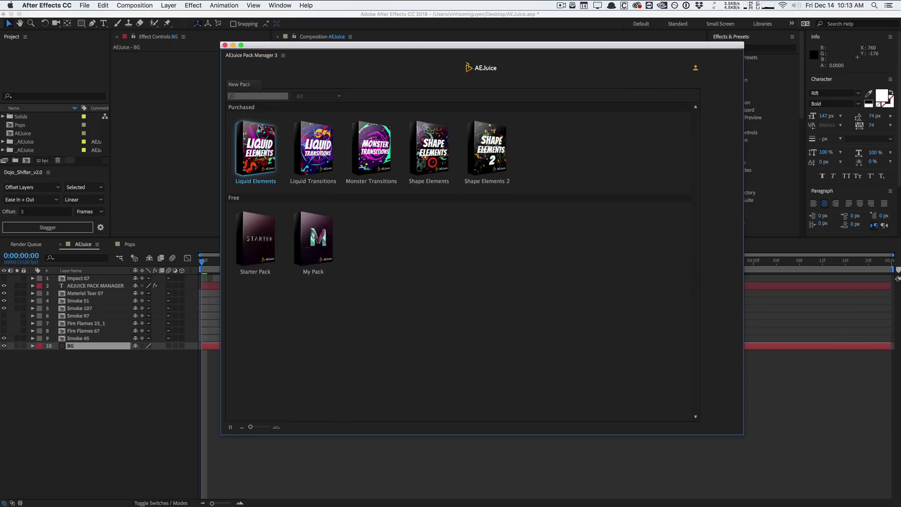
click(253, 156)
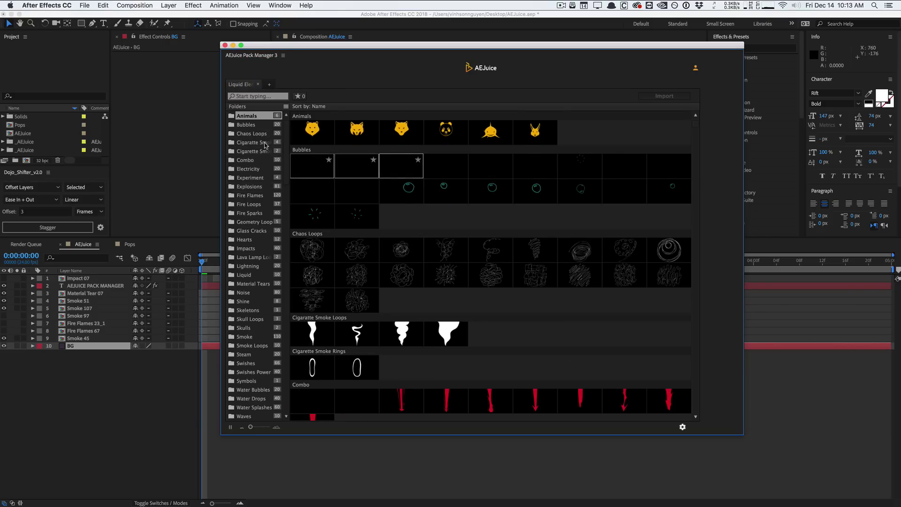
scroll(422, 329, down, 4)
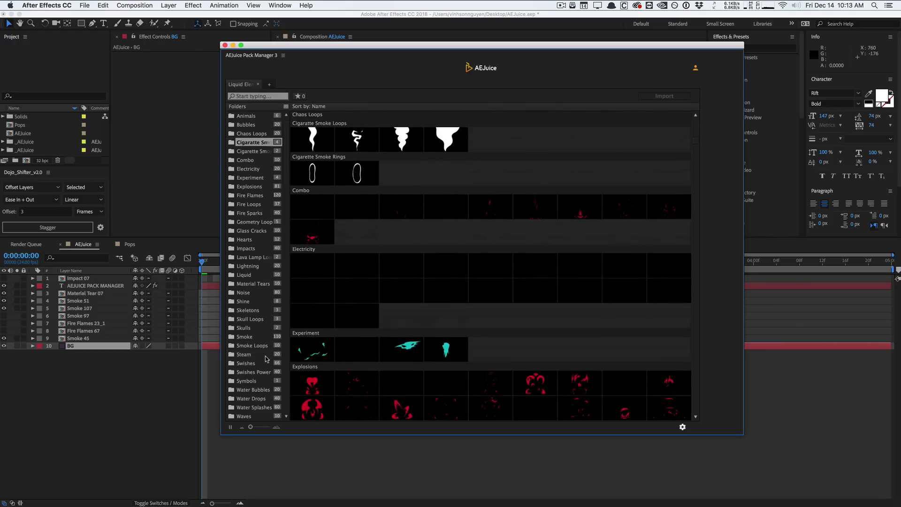
scroll(515, 318, up, 4)
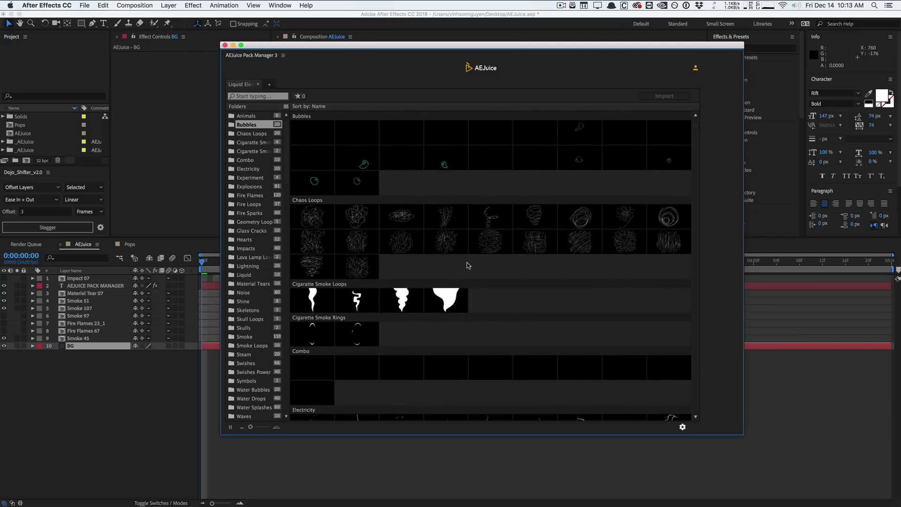
scroll(467, 263, down, 10)
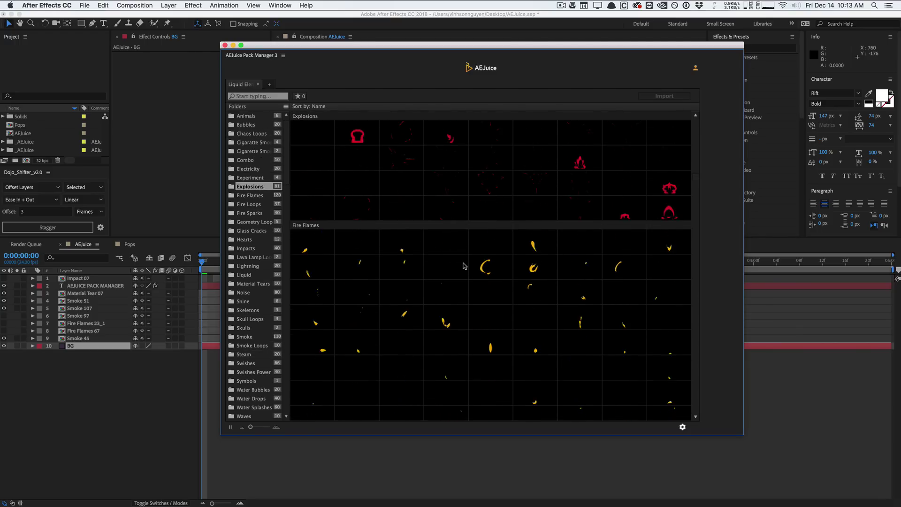
scroll(465, 266, down, 3)
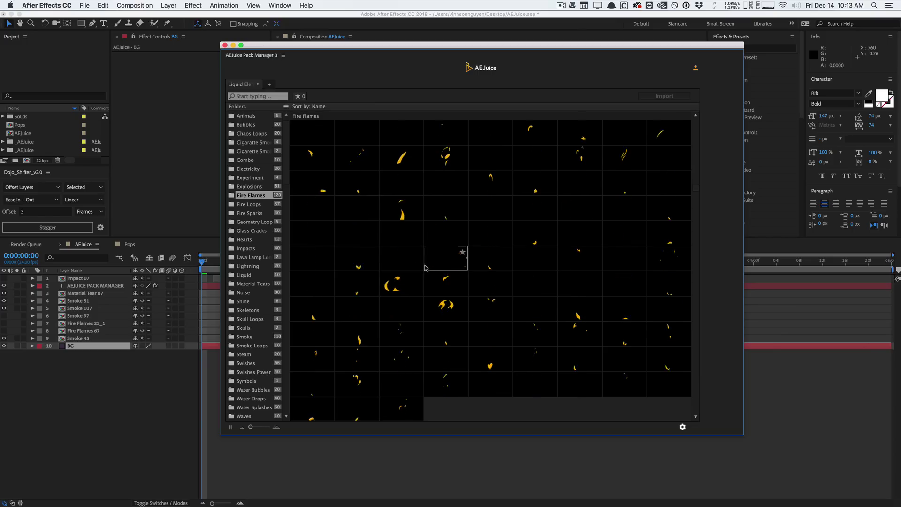
scroll(427, 269, down, 7)
scroll(422, 263, down, 1)
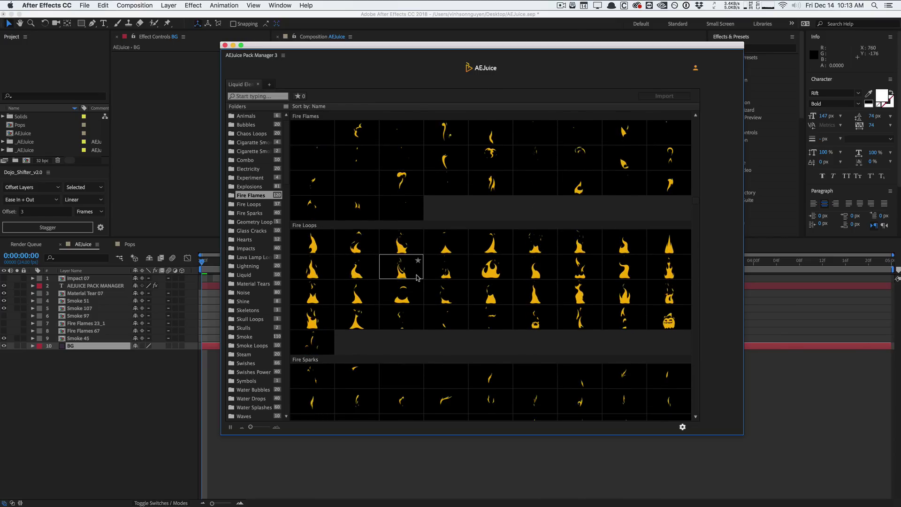
scroll(413, 273, down, 7)
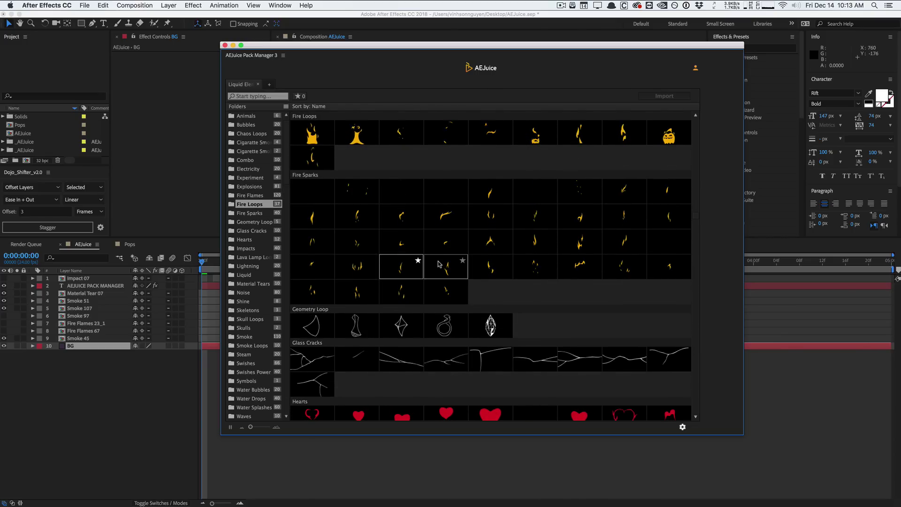
scroll(409, 270, down, 2)
scroll(410, 269, down, 4)
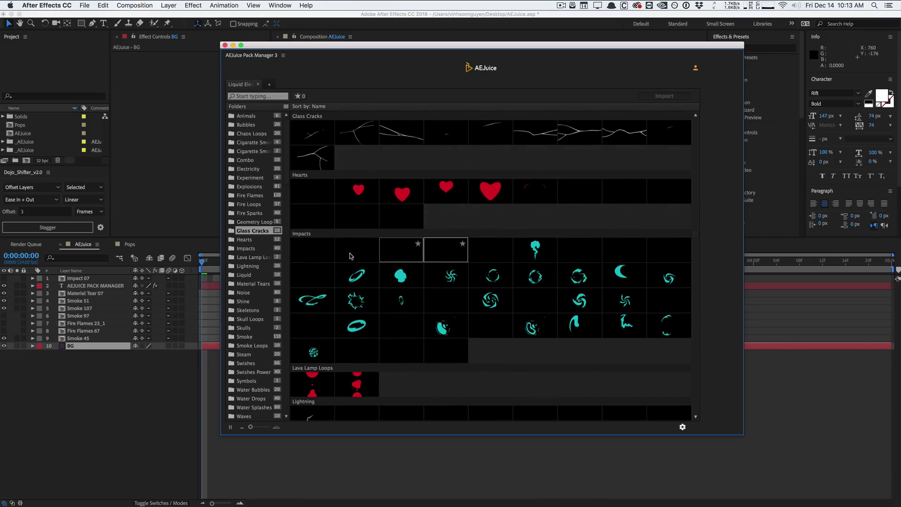
scroll(402, 301, down, 3)
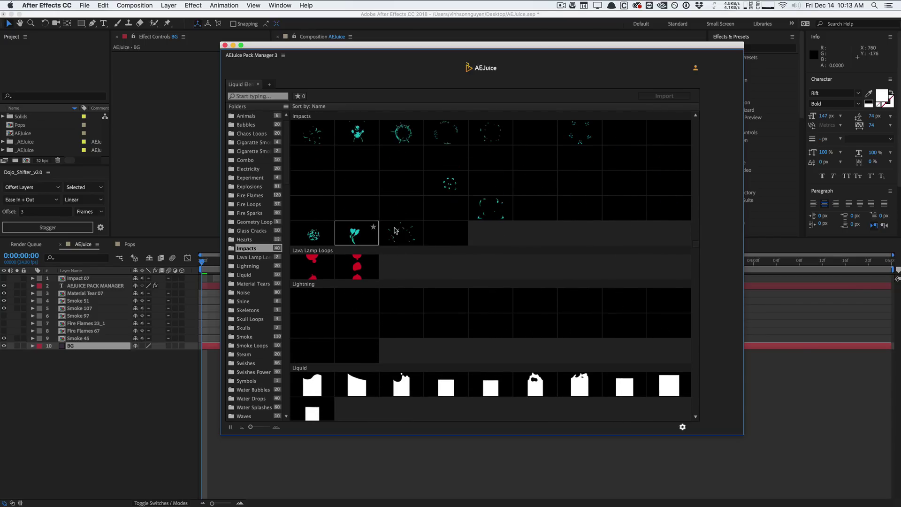
scroll(399, 261, down, 3)
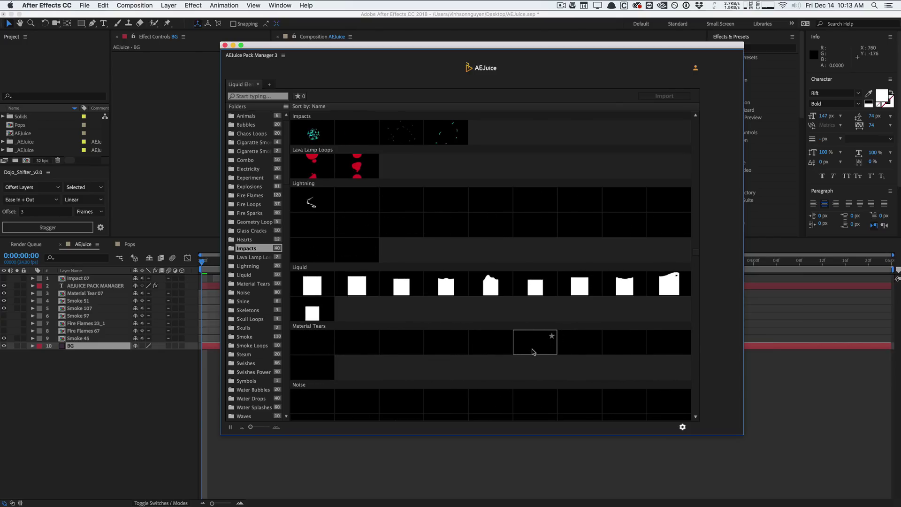
Scroll the remaining folders down to Waves and back, then move the Pack Manager off the viewer.
scroll(533, 353, down, 3)
scroll(527, 237, down, 2)
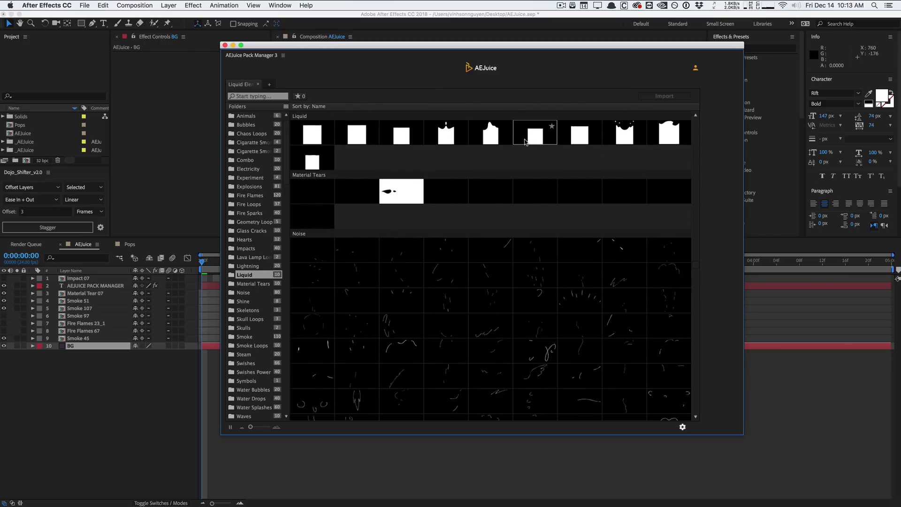
scroll(479, 242, down, 2)
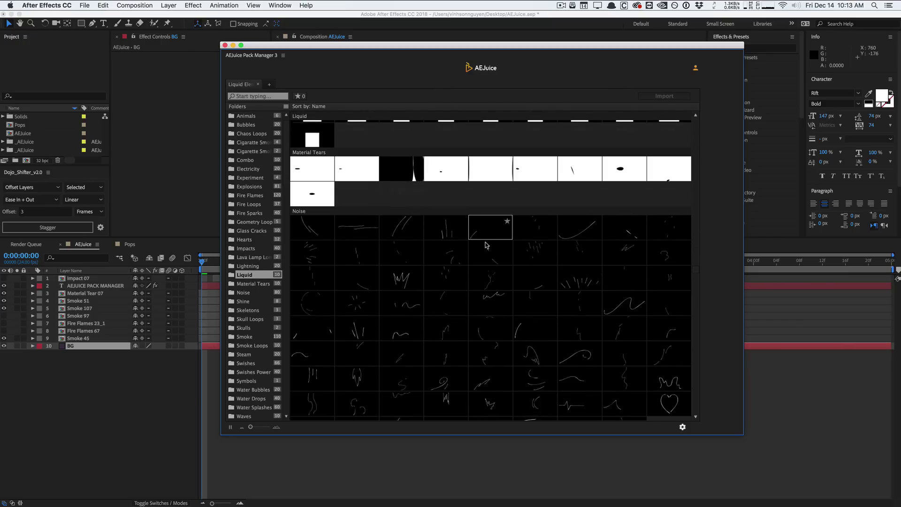
scroll(486, 244, down, 2)
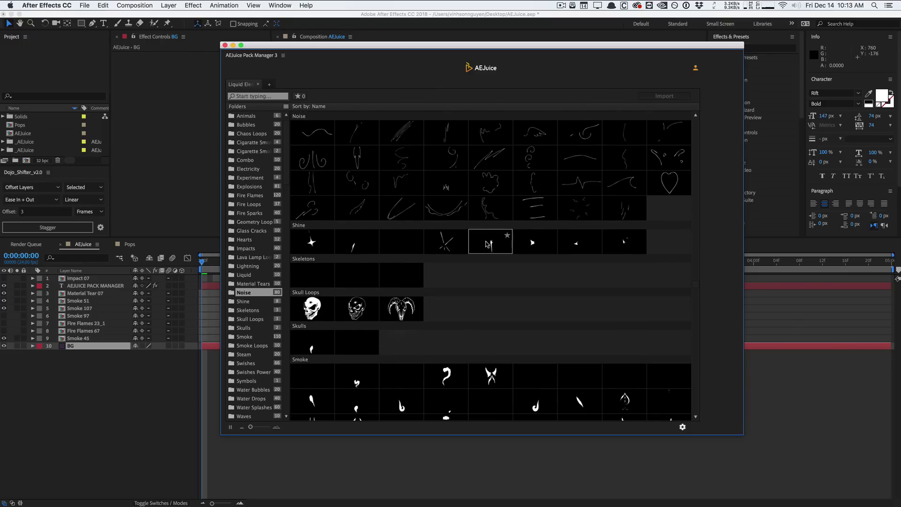
scroll(486, 242, down, 8)
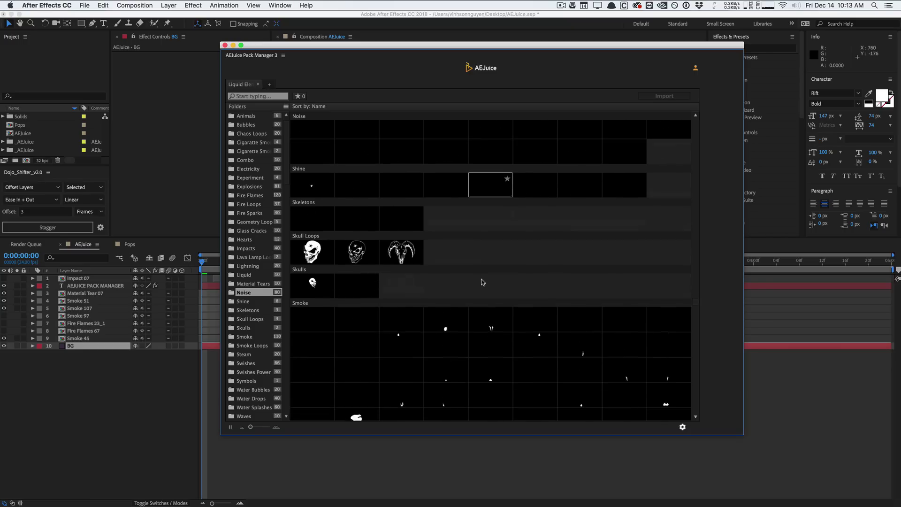
scroll(465, 296, down, 20)
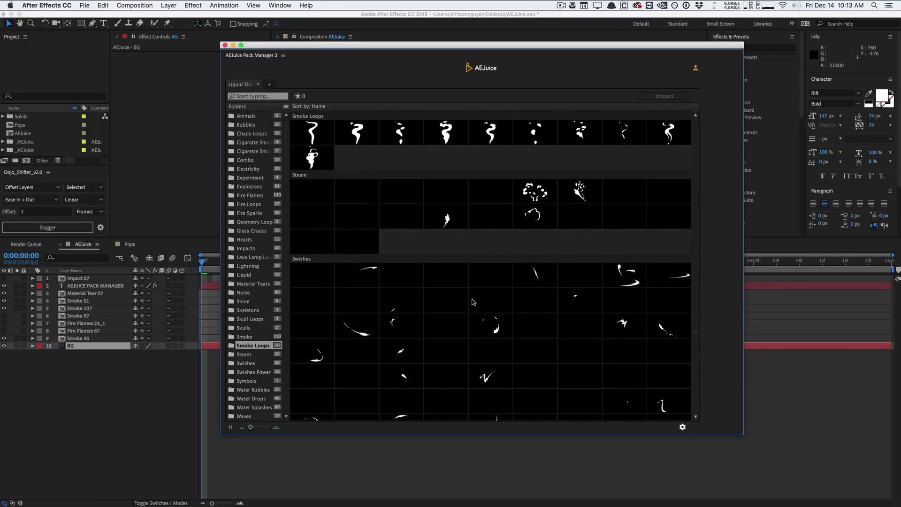
scroll(454, 288, down, 15)
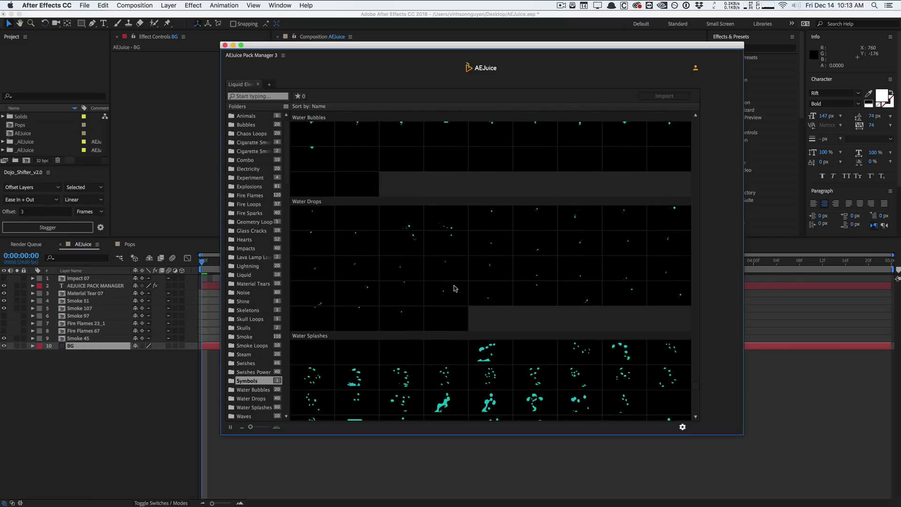
scroll(455, 288, up, 20)
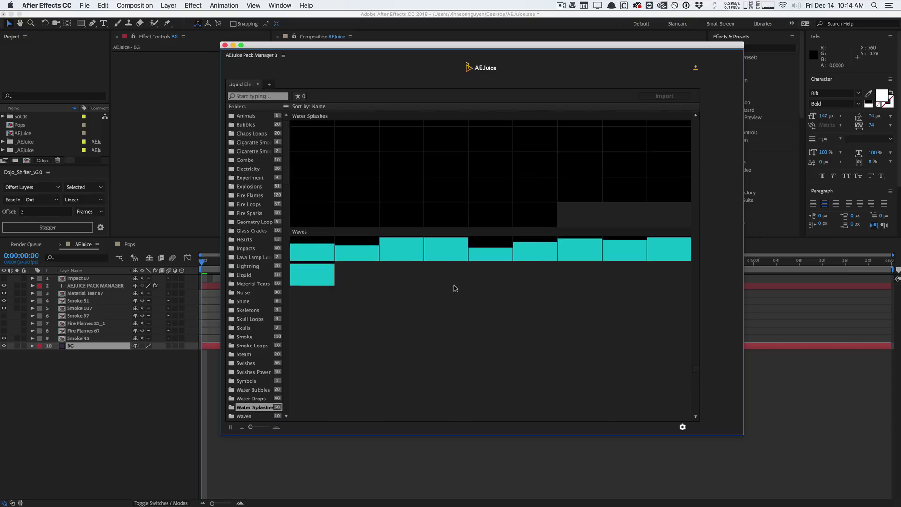
scroll(454, 289, up, 20)
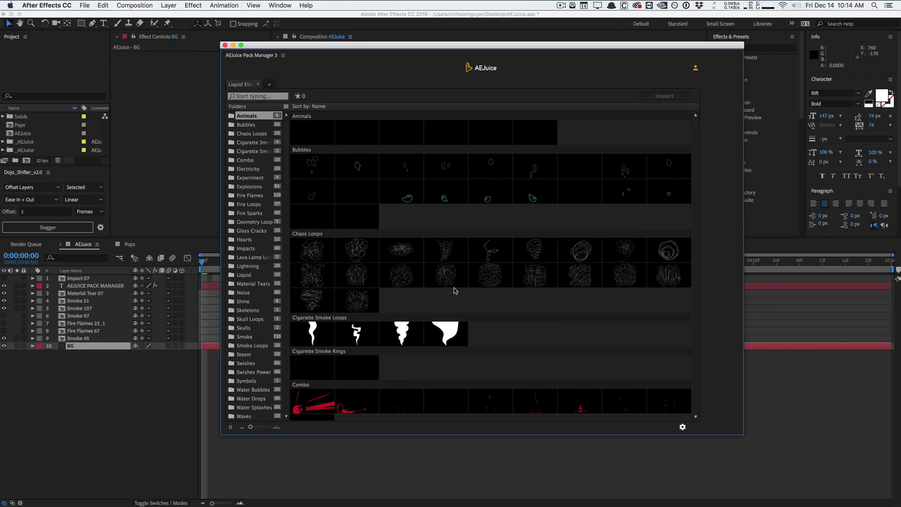
scroll(451, 295, down, 5)
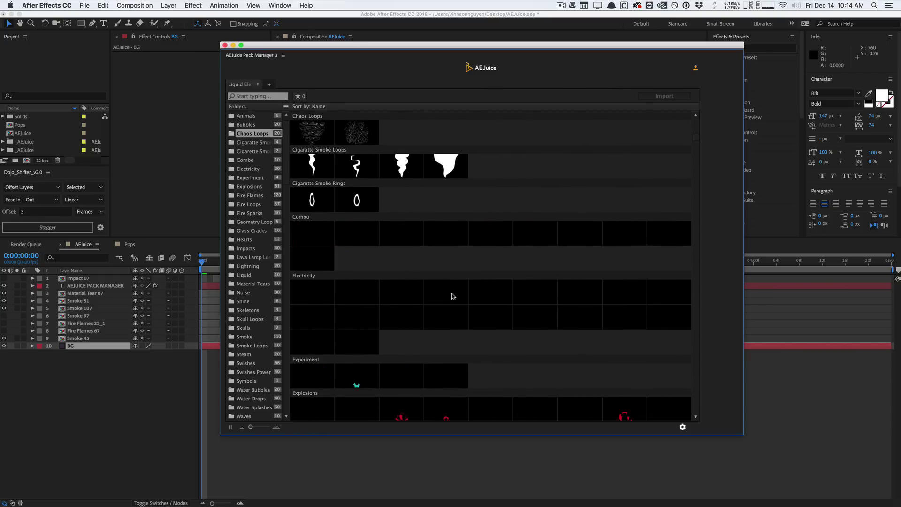
scroll(452, 294, down, 5)
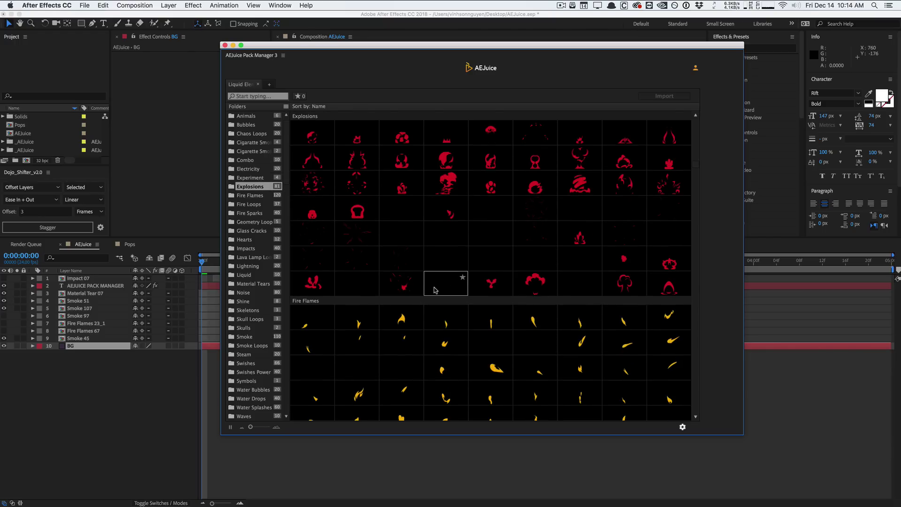
scroll(439, 289, up, 5)
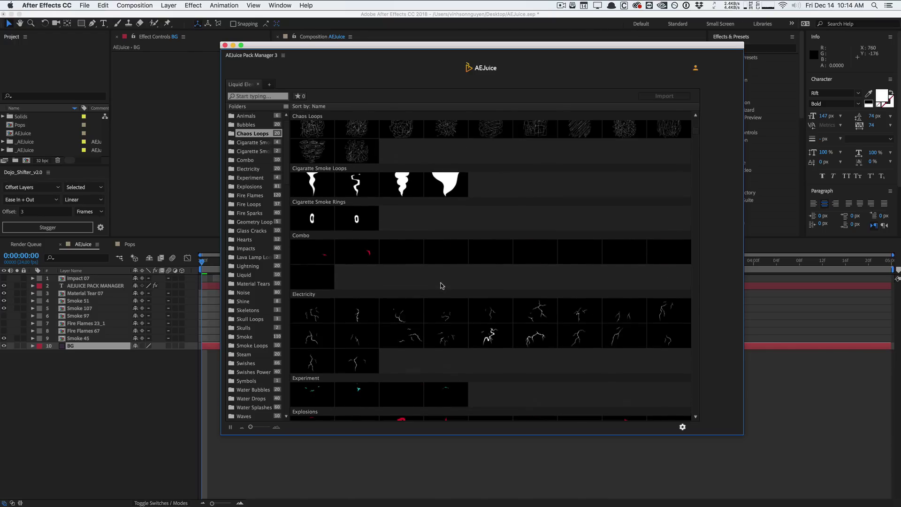
scroll(441, 285, up, 3)
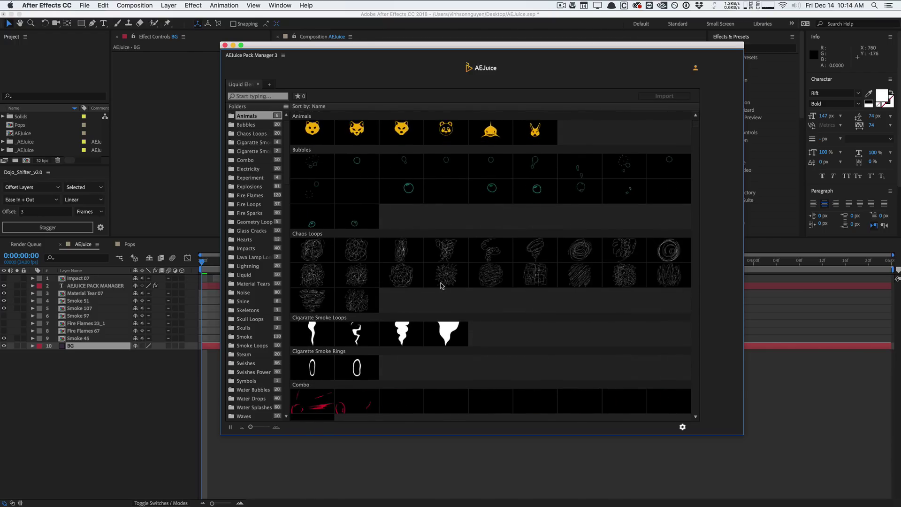
scroll(441, 285, down, 6)
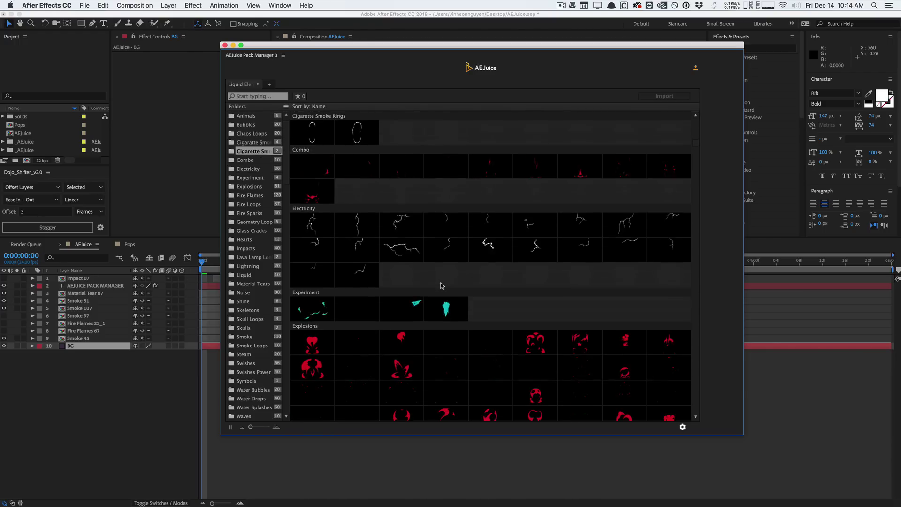
click(105, 384)
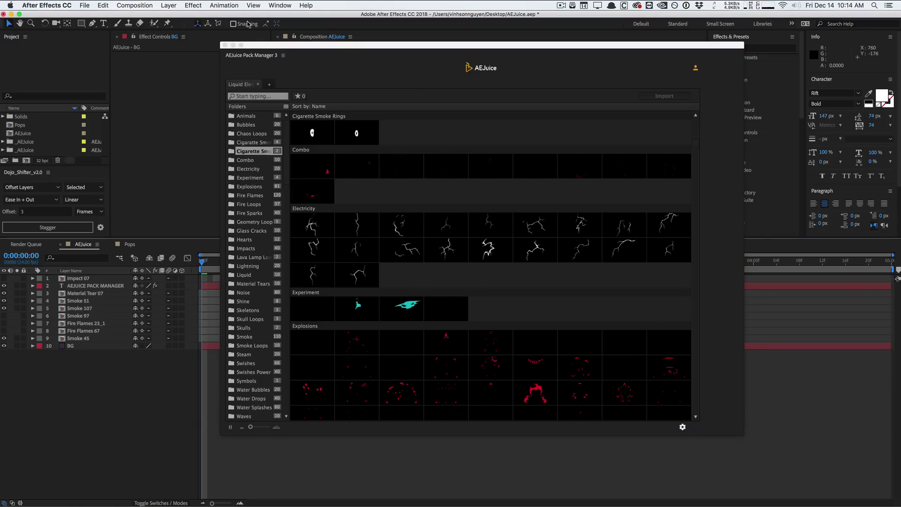
drag(284, 45, 470, 103)
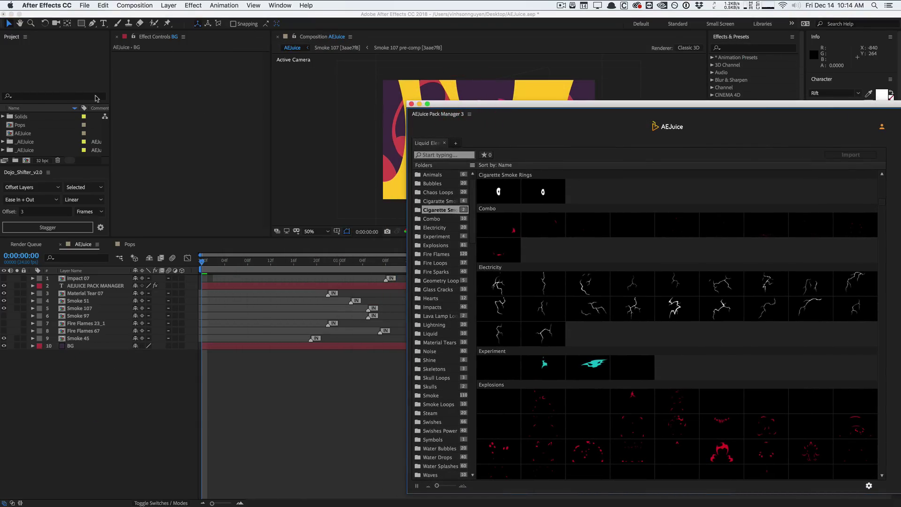
Create Comp 1 as a new 1920×1080, 24 fps, five-second composition.
drag(542, 108, 436, 78)
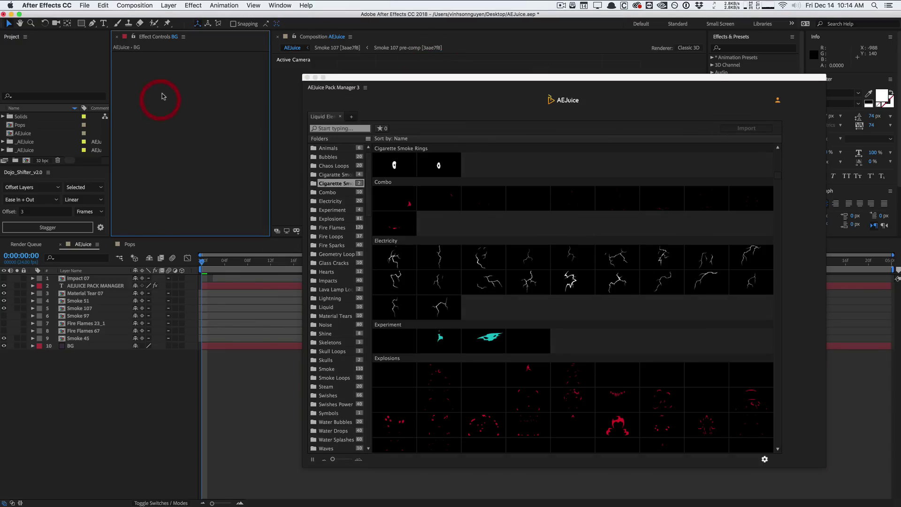
click(146, 6)
click(148, 15)
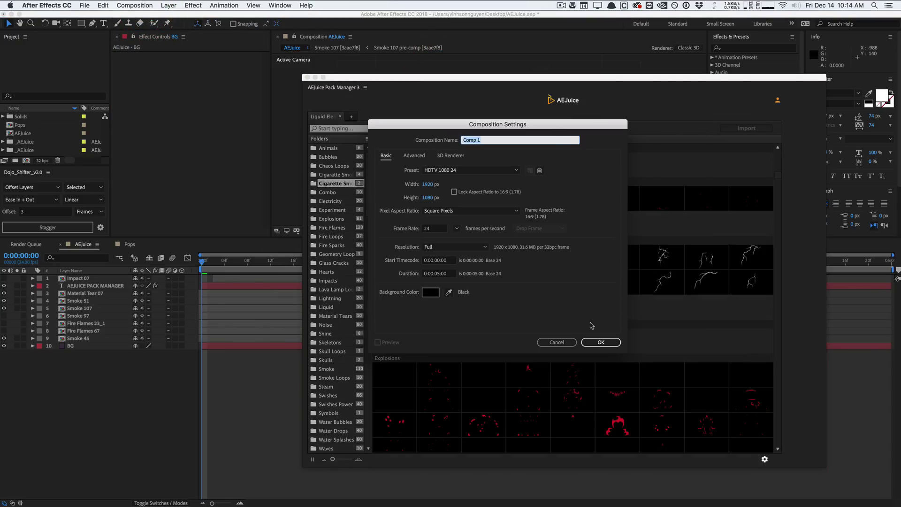
click(592, 342)
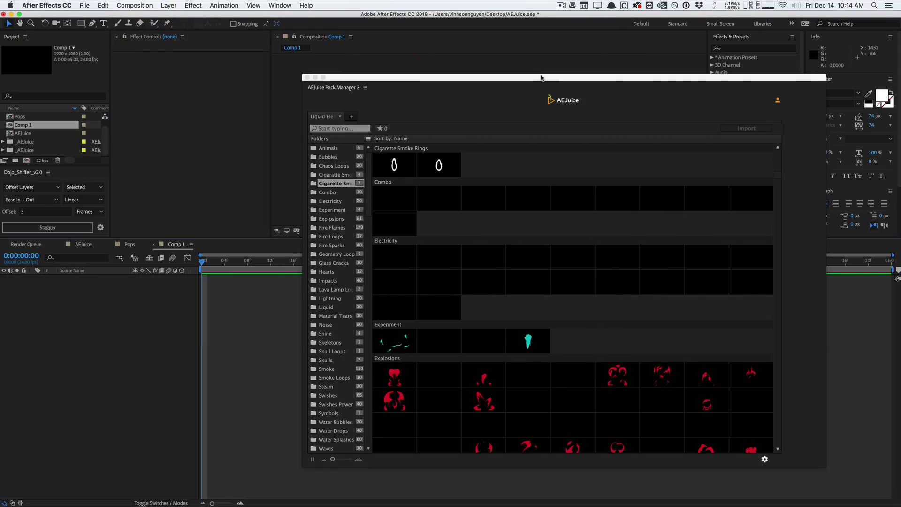
Resize the Pack Manager and place it to the right of the composition viewer.
drag(541, 77, 669, 38)
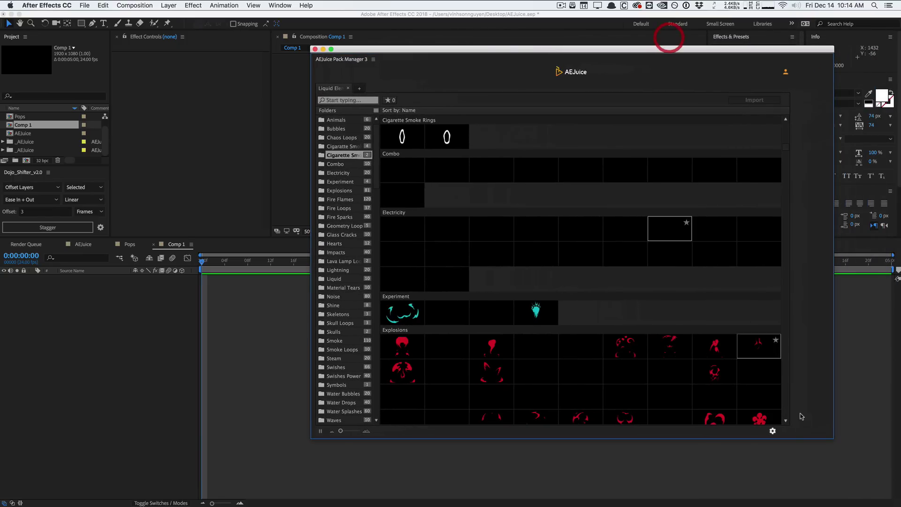
drag(754, 399, 695, 383)
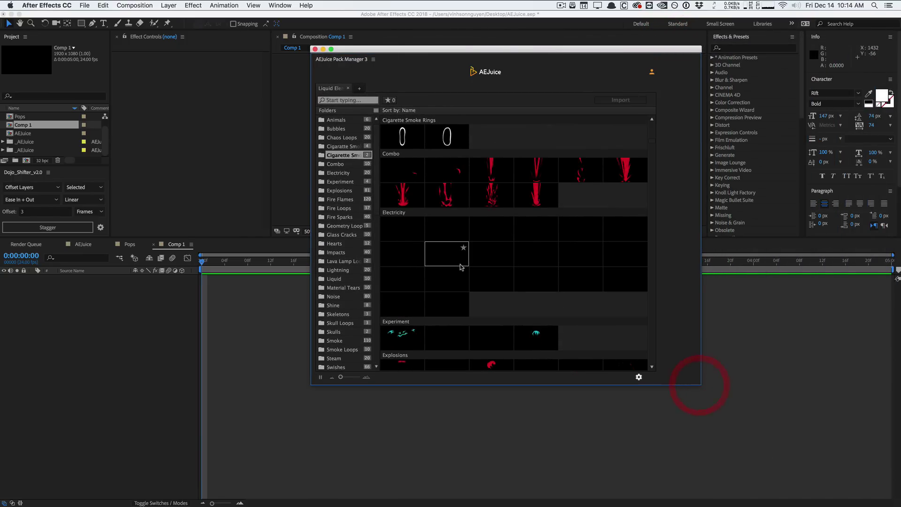
scroll(461, 264, down, 3)
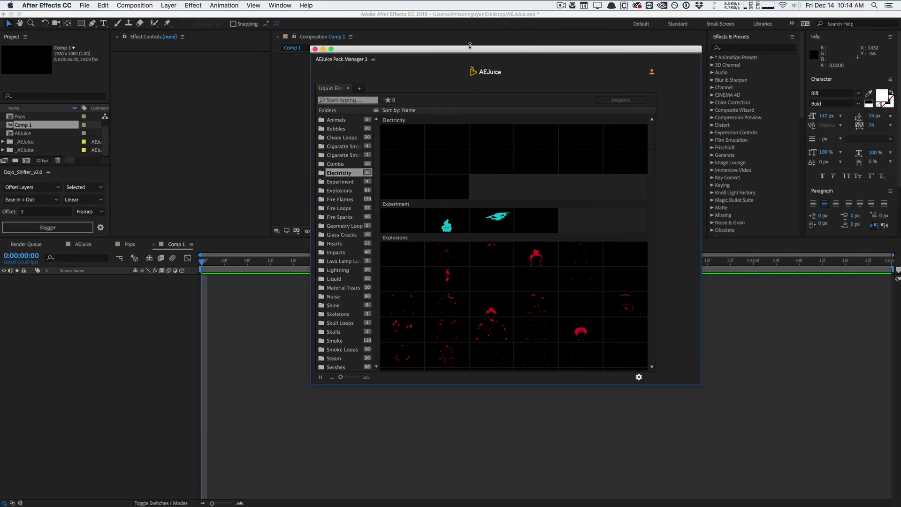
drag(471, 49, 665, 49)
mouse_move(596, 254)
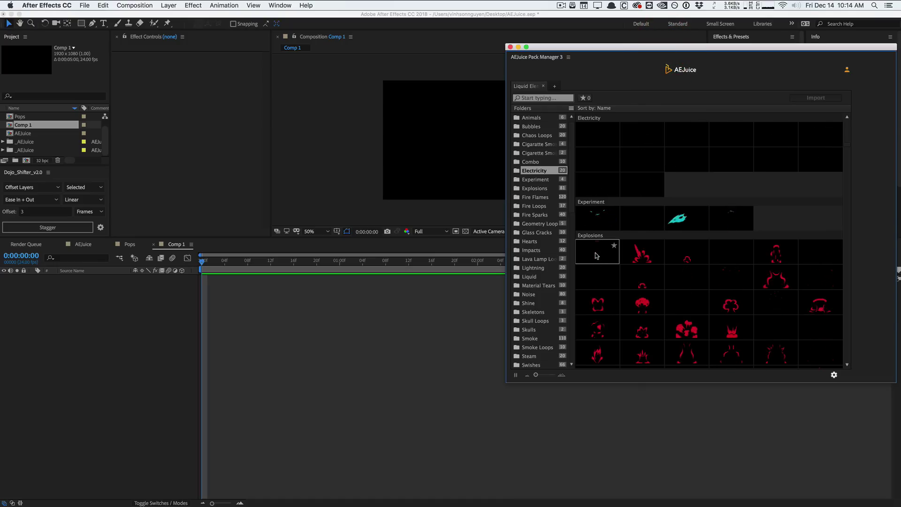
double_click(597, 254)
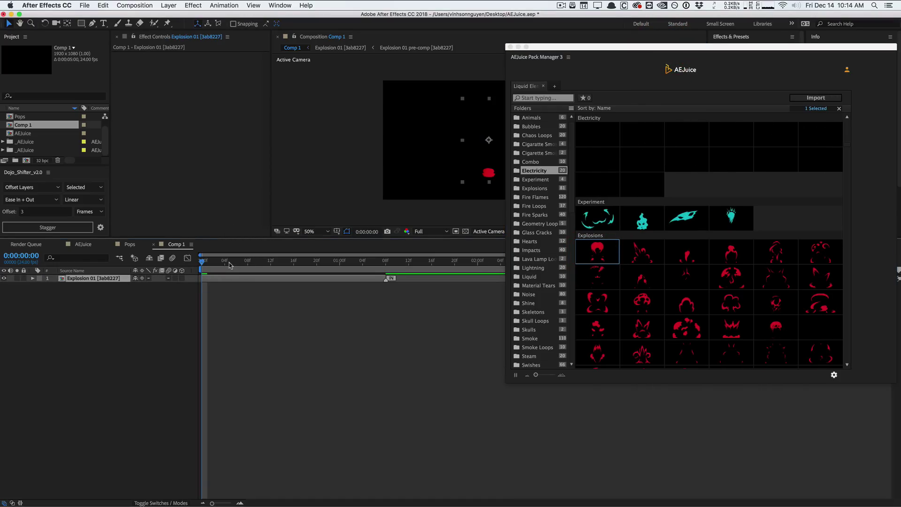
mouse_move(247, 261)
mouse_down()
mouse_move(204, 261)
mouse_move(263, 259)
mouse_up()
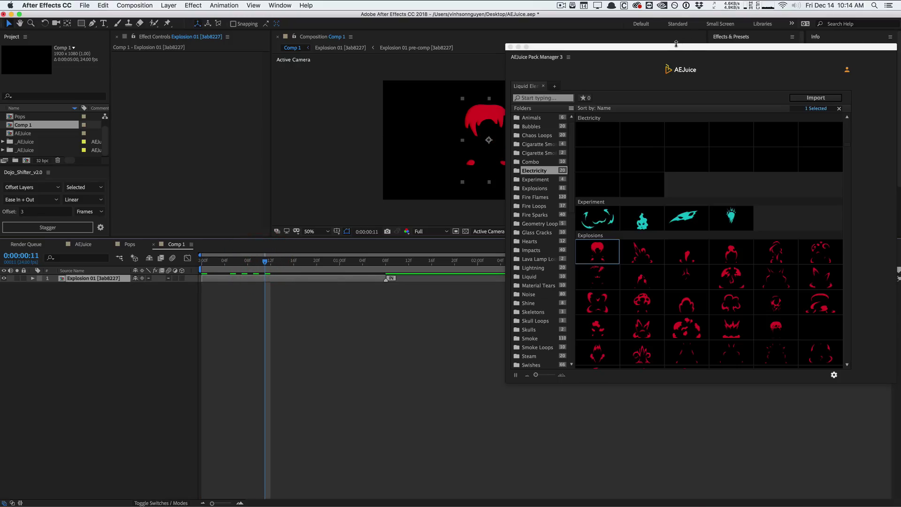
drag(676, 44, 731, 40)
click(325, 261)
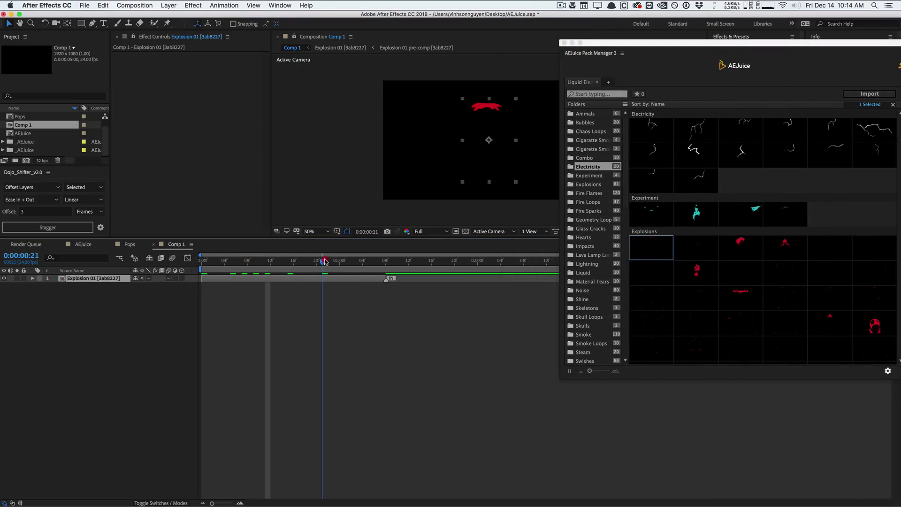
drag(325, 261, 182, 263)
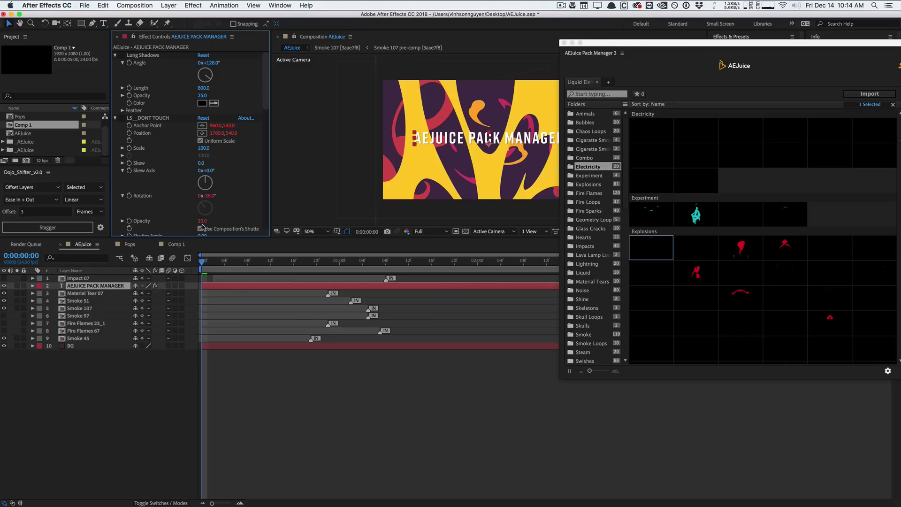
click(176, 244)
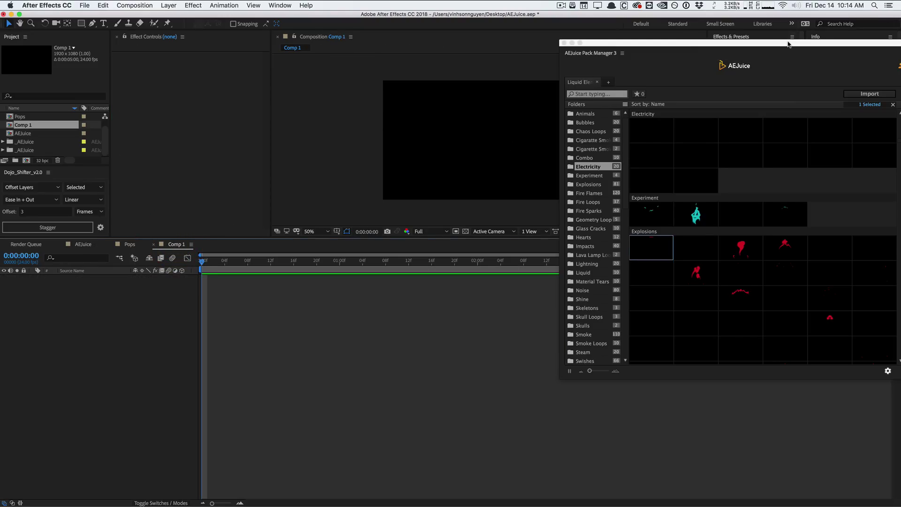
Drag the Experiment 02 liquid element into Comp 1 and scrub back to its cyan shape.
drag(788, 44, 673, 41)
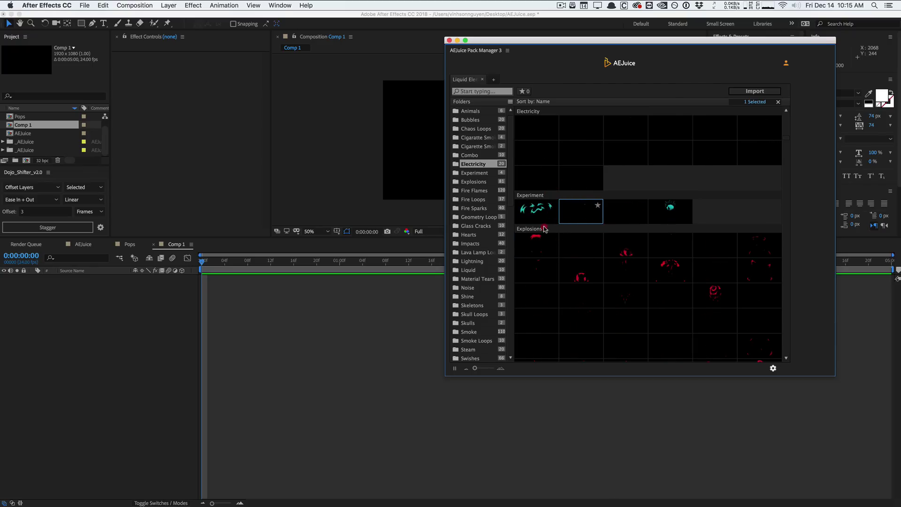
drag(580, 211, 141, 357)
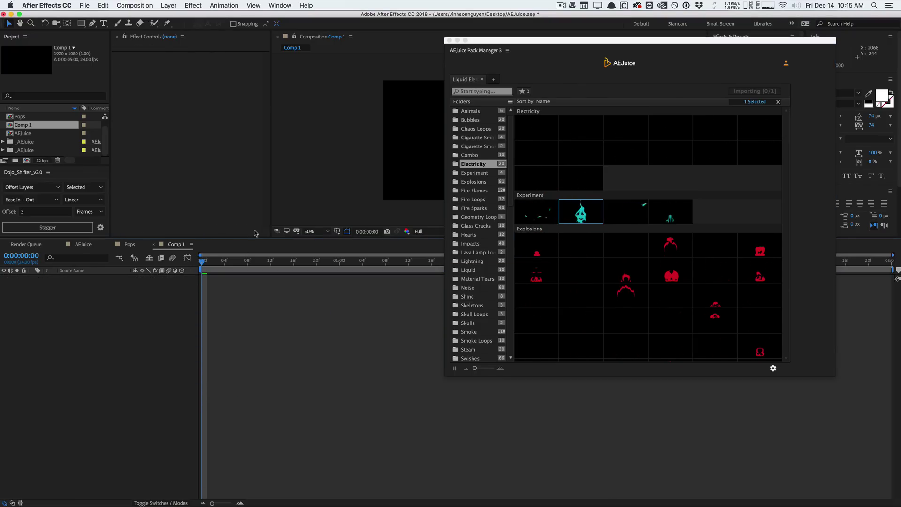
drag(512, 39, 632, 119)
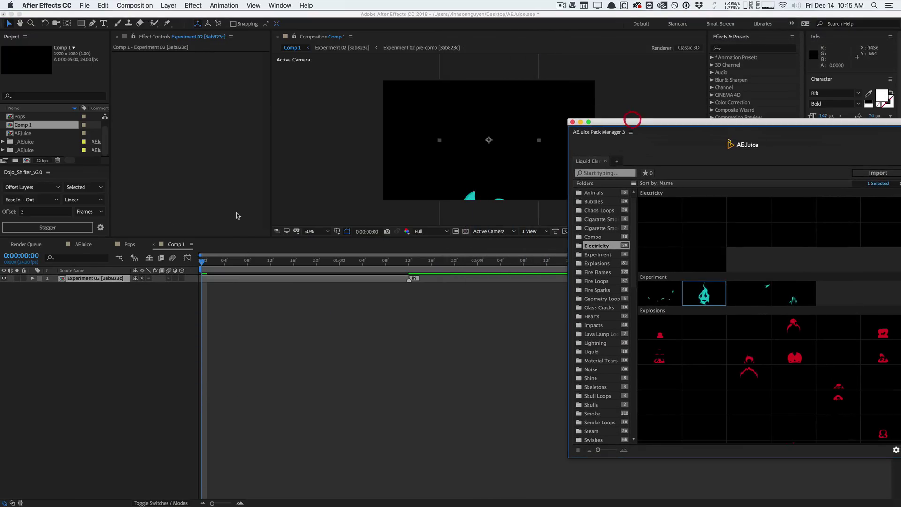
drag(204, 262, 357, 262)
mouse_move(254, 263)
mouse_down()
mouse_move(219, 264)
mouse_move(237, 264)
mouse_up()
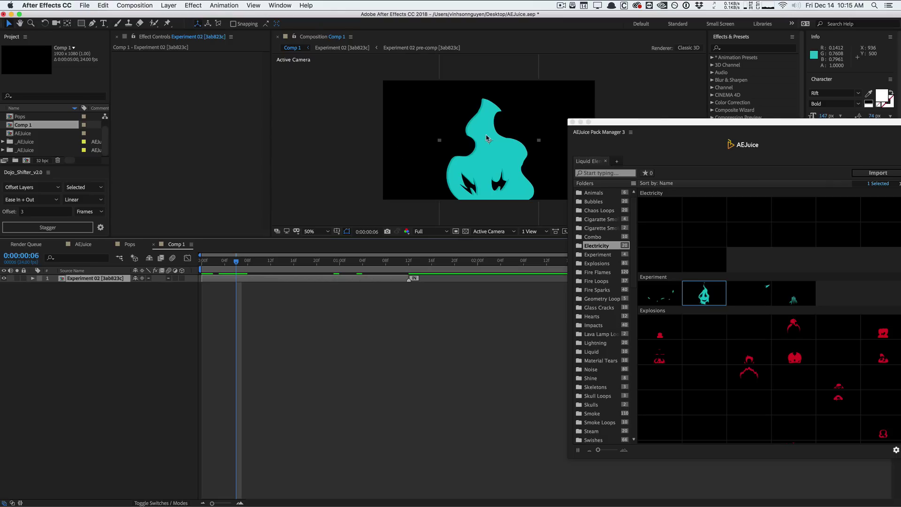
Open the Experiment 02 pre-comp, then scrub and play through its frames.
double_click(101, 279)
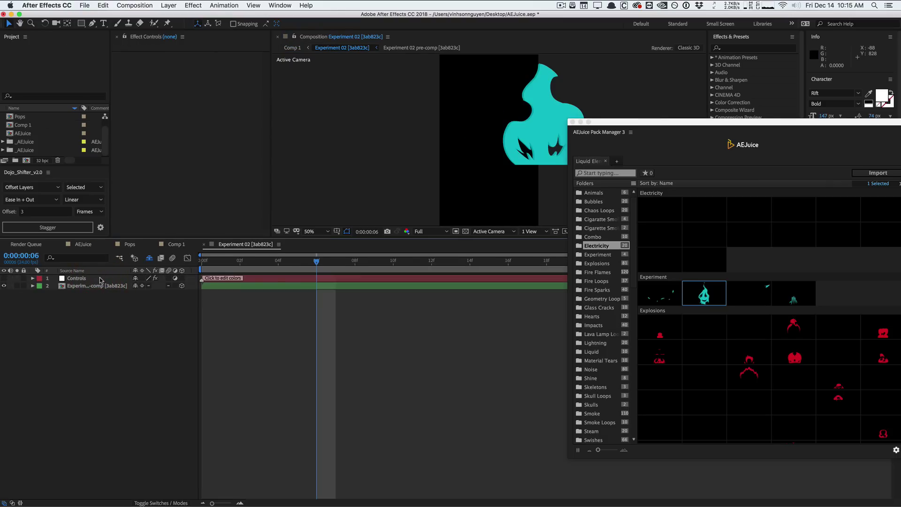
click(97, 287)
double_click(97, 288)
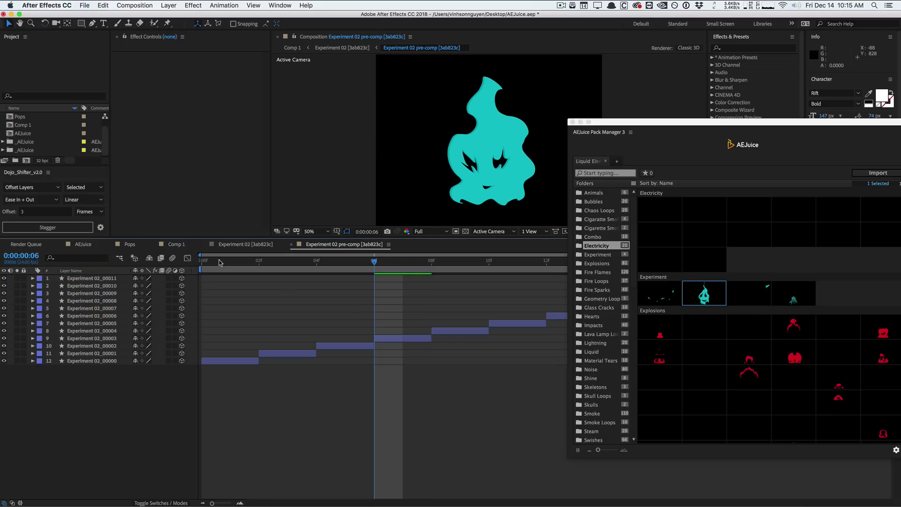
drag(374, 261, 193, 266)
drag(279, 256, 397, 247)
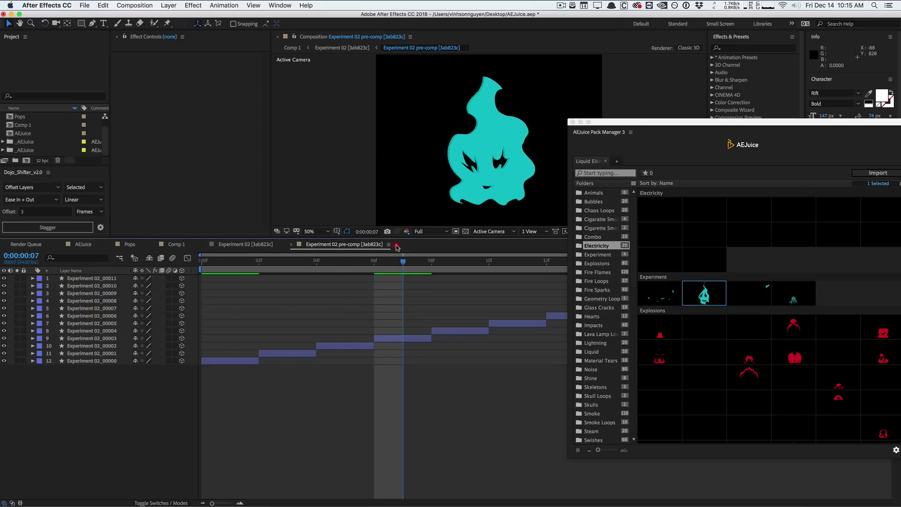
drag(541, 235, 155, 256)
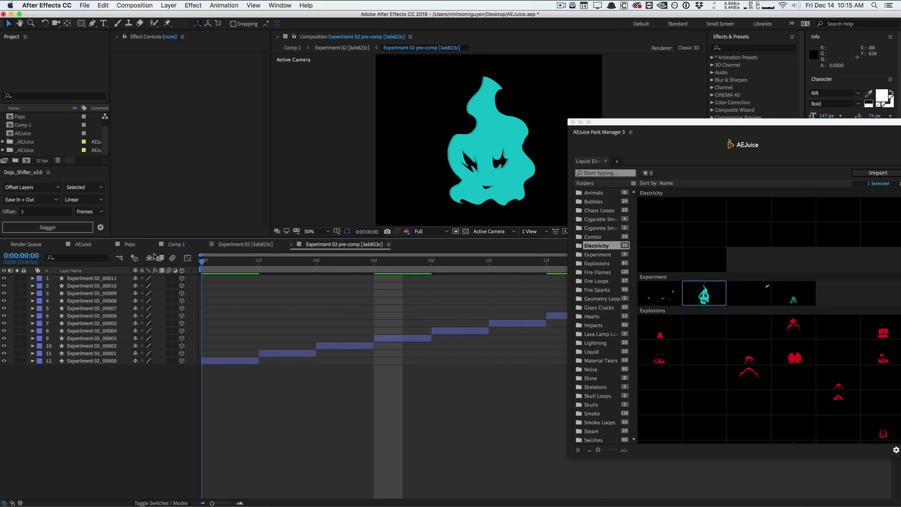
key(space)
drag(316, 261, 262, 264)
Select the Experiment 02_00002 frame layer, then go back to the Experiment 02 composition.
click(75, 346)
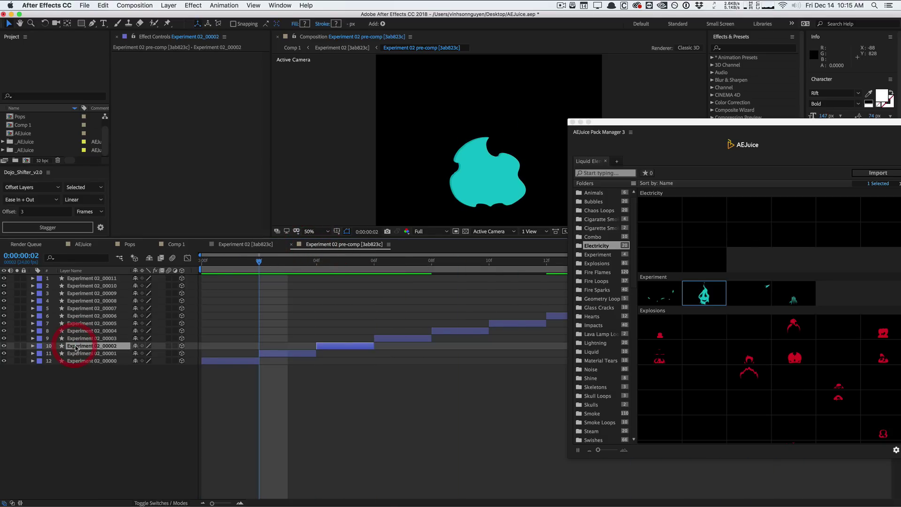
click(467, 183)
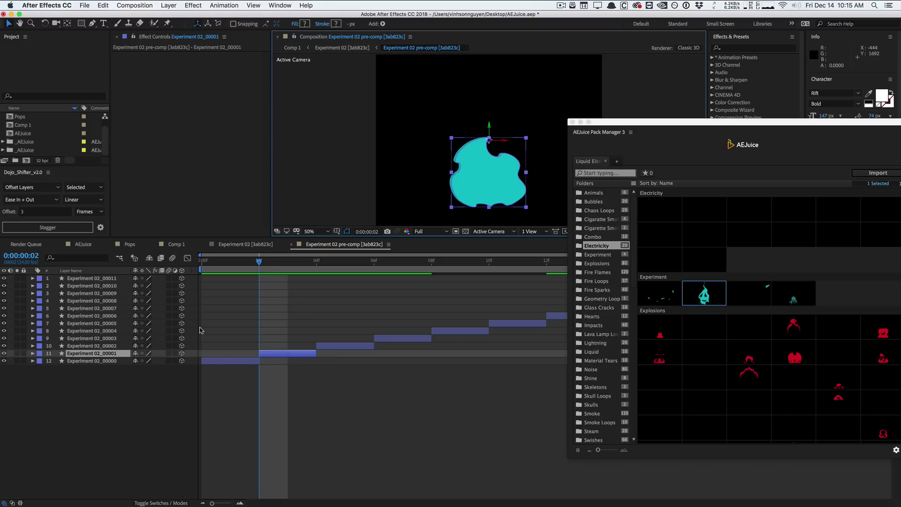
click(246, 244)
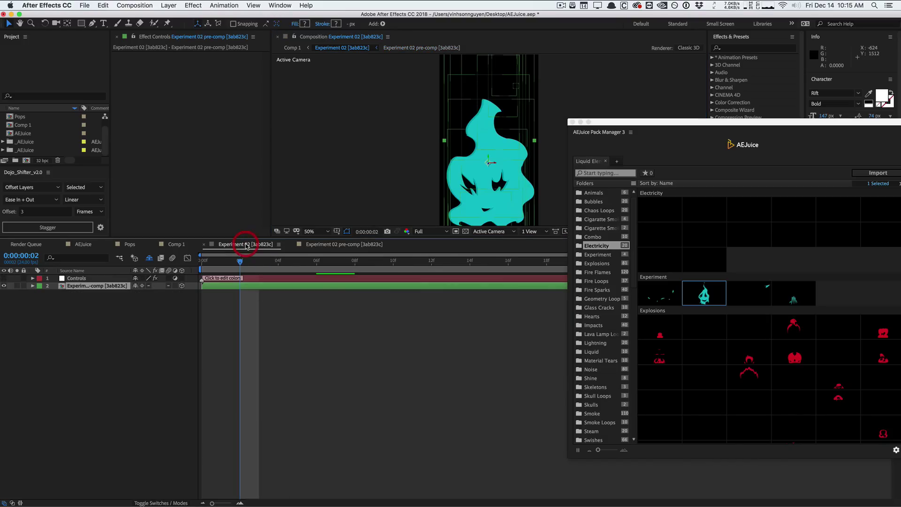
Change the Controls layer's main Color from cyan to orange.
click(80, 279)
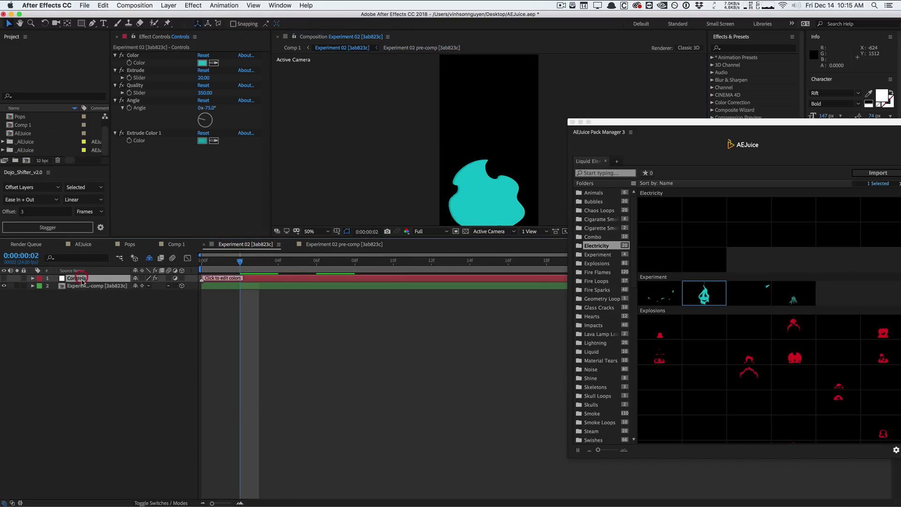
click(202, 63)
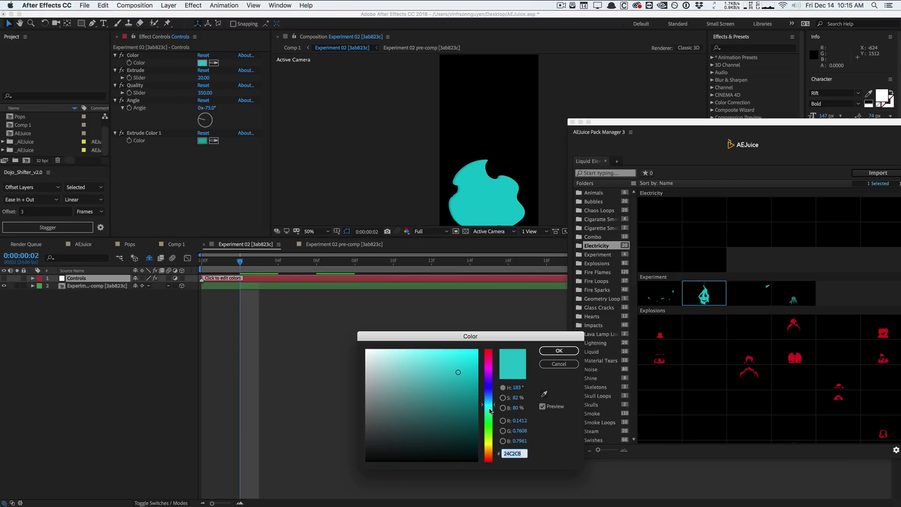
drag(489, 411, 489, 450)
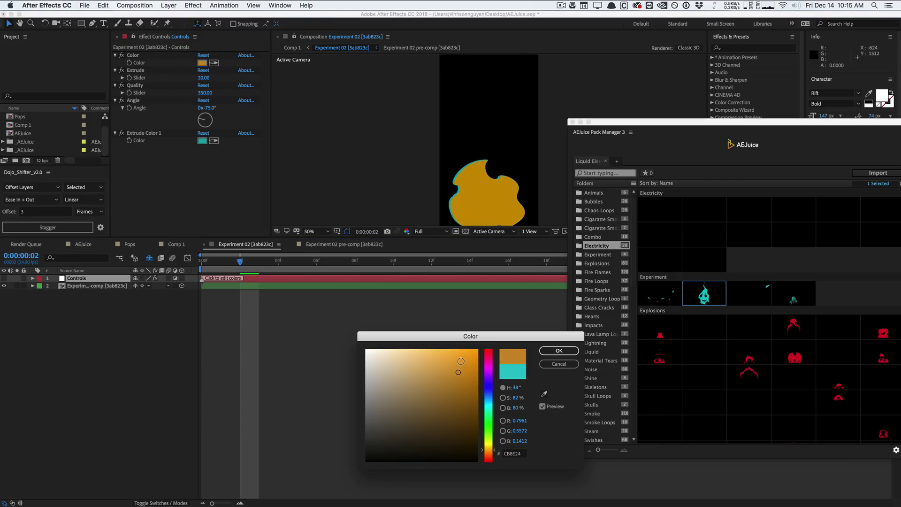
click(551, 351)
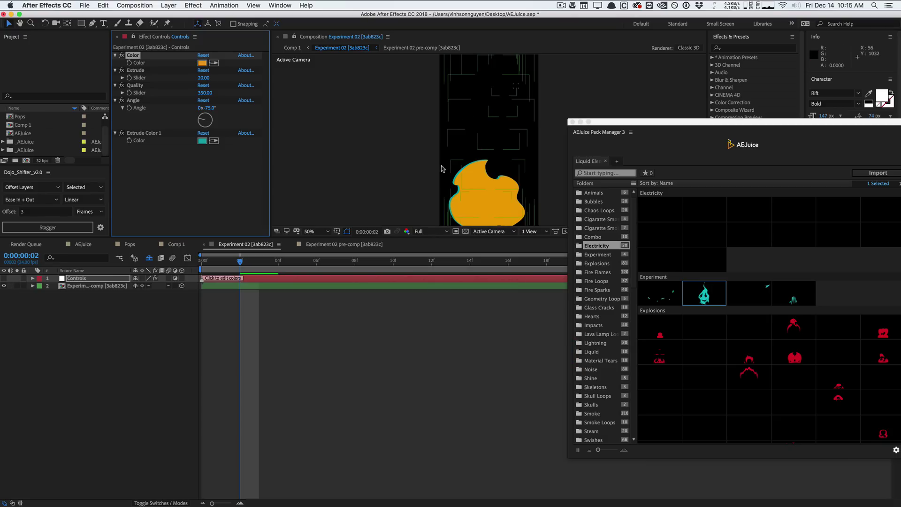
Set Extrude Color 1 to red F16D3F, then return to Comp 1.
click(202, 140)
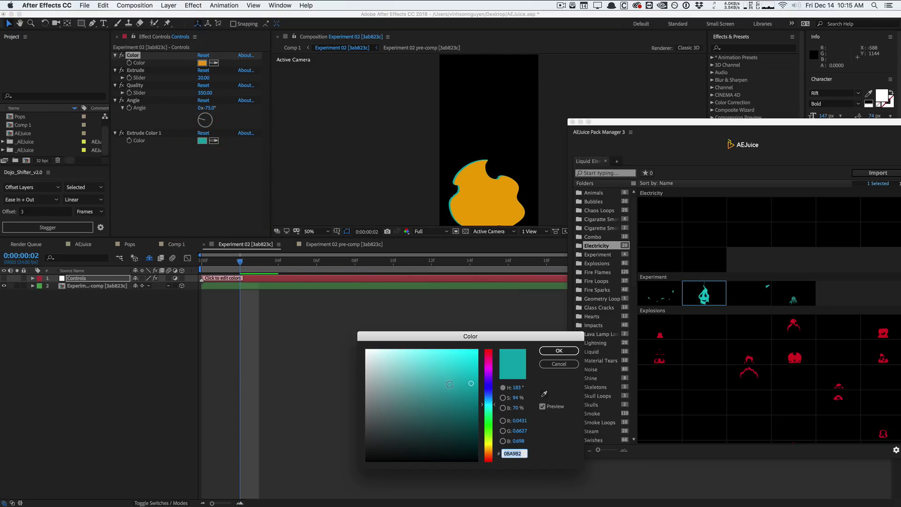
drag(489, 419, 486, 456)
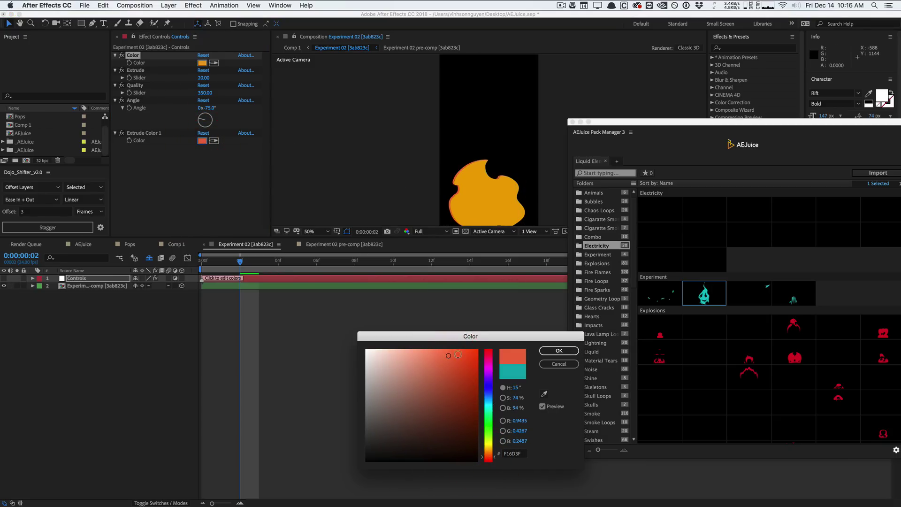
click(552, 352)
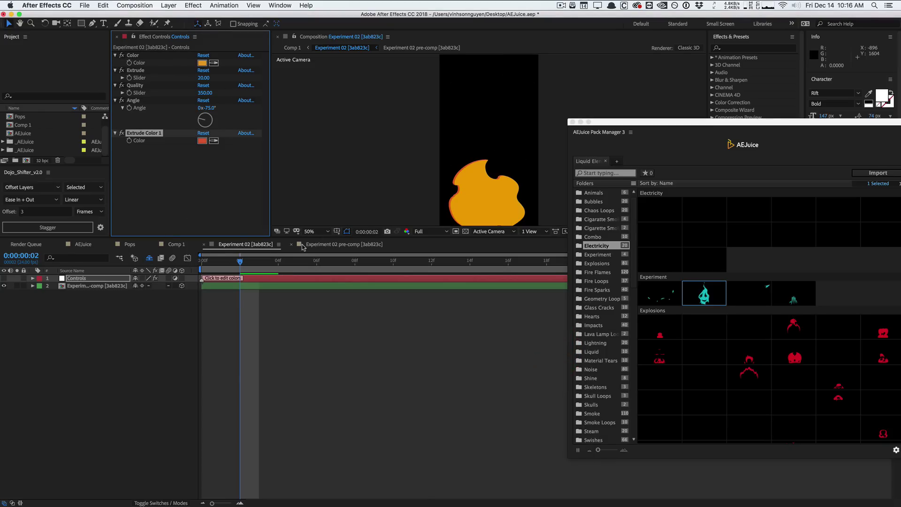
click(177, 244)
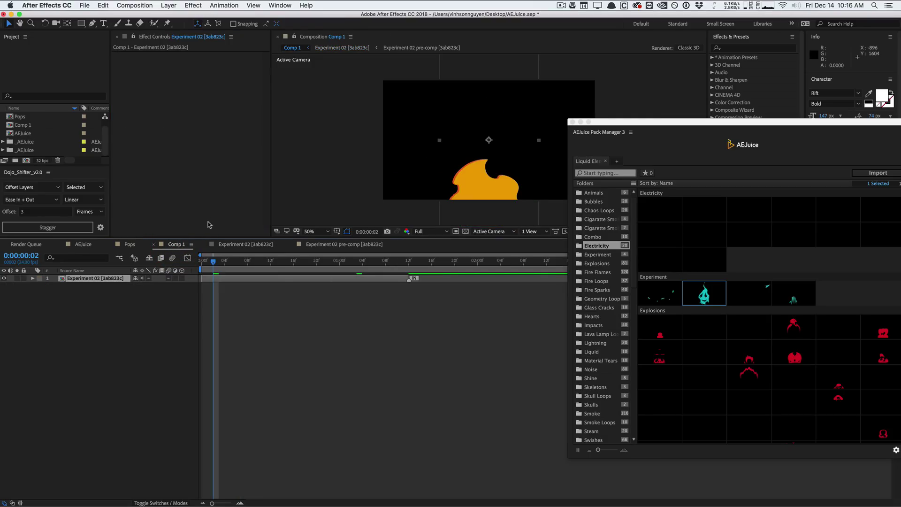
Centre the Pack Manager window and set Comp 1's playhead to frame 7.
click(334, 262)
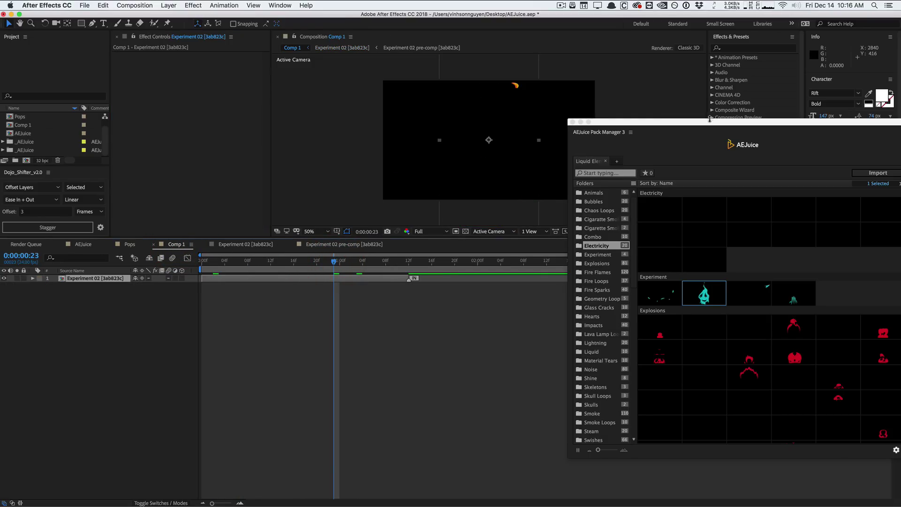
drag(702, 124, 403, 68)
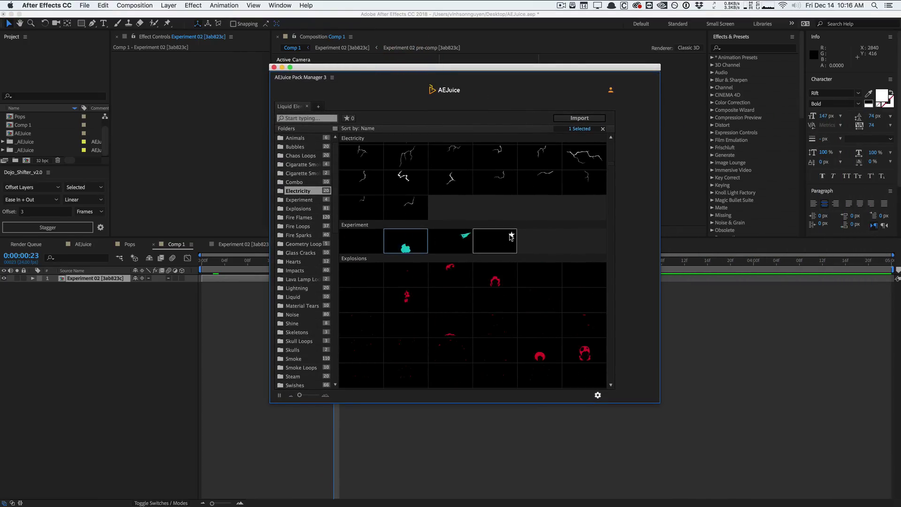
scroll(511, 236, up, 3)
scroll(474, 238, up, 5)
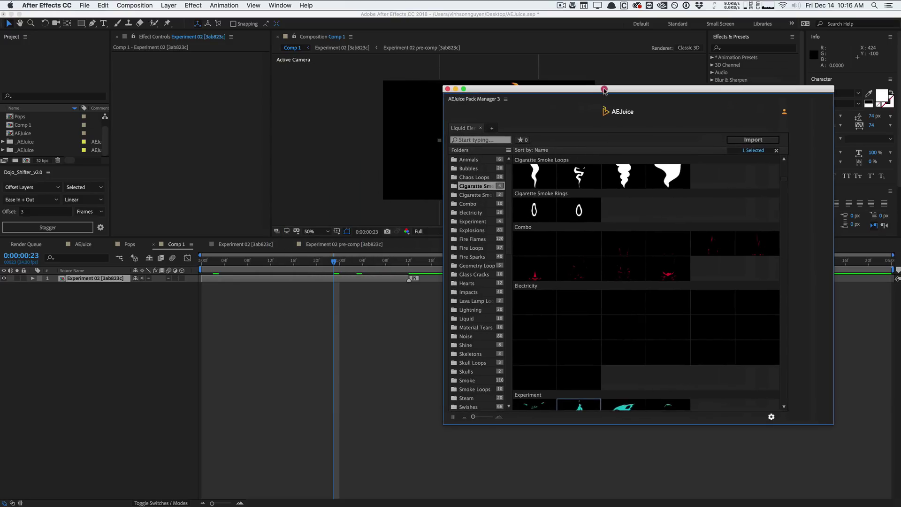
drag(604, 90, 428, 55)
click(242, 260)
Browse the Liquid Elements categories and bring up the thirteen-variant Styles chooser.
scroll(581, 216, up, 5)
scroll(581, 215, down, 15)
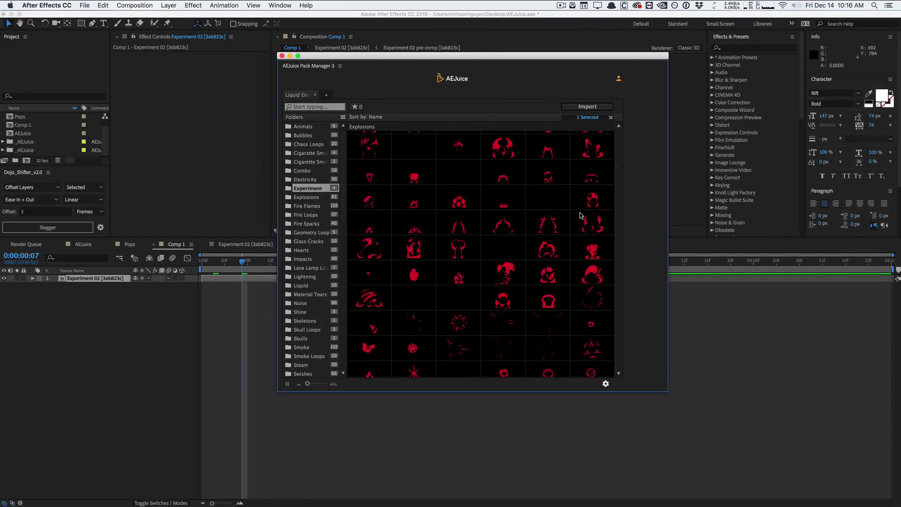
scroll(581, 216, down, 5)
scroll(581, 206, down, 3)
scroll(579, 234, up, 12)
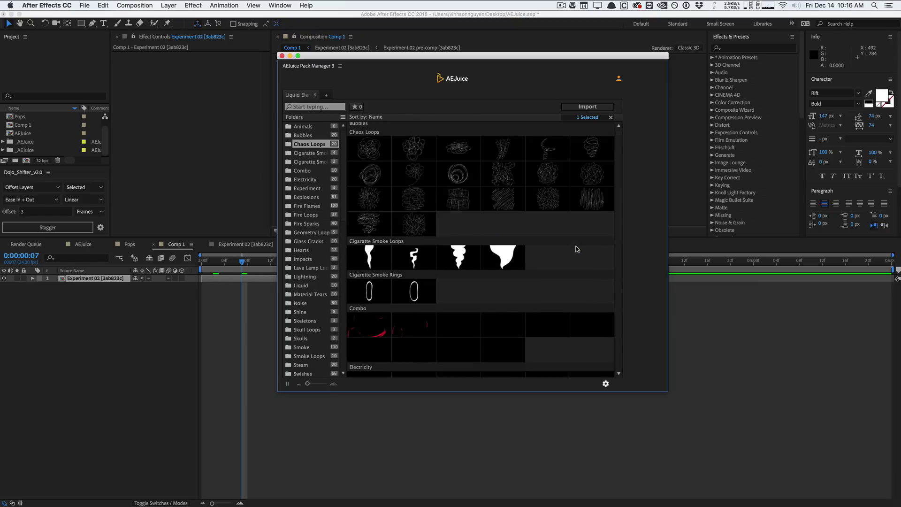
scroll(577, 249, up, 5)
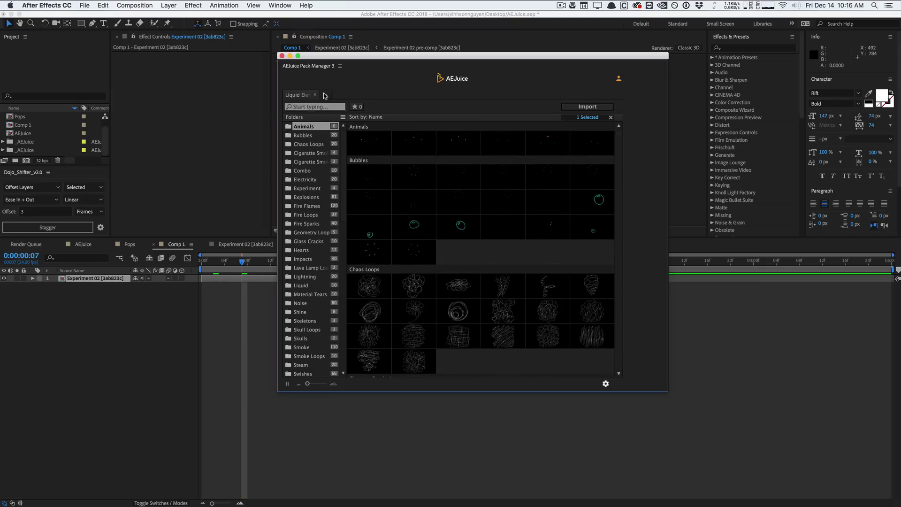
click(605, 384)
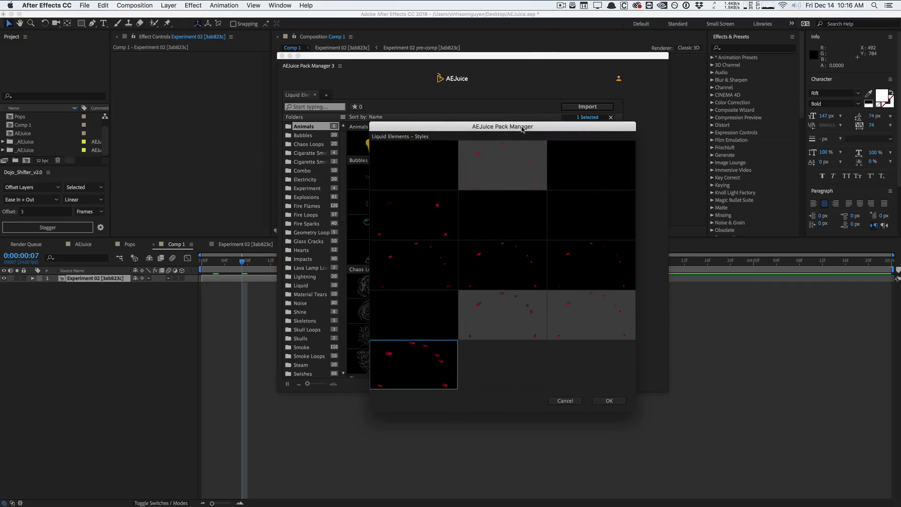
Close the Styles chooser, scroll to Fire Flames, and select Comp 1's Experiment 02 layer.
drag(522, 126, 521, 110)
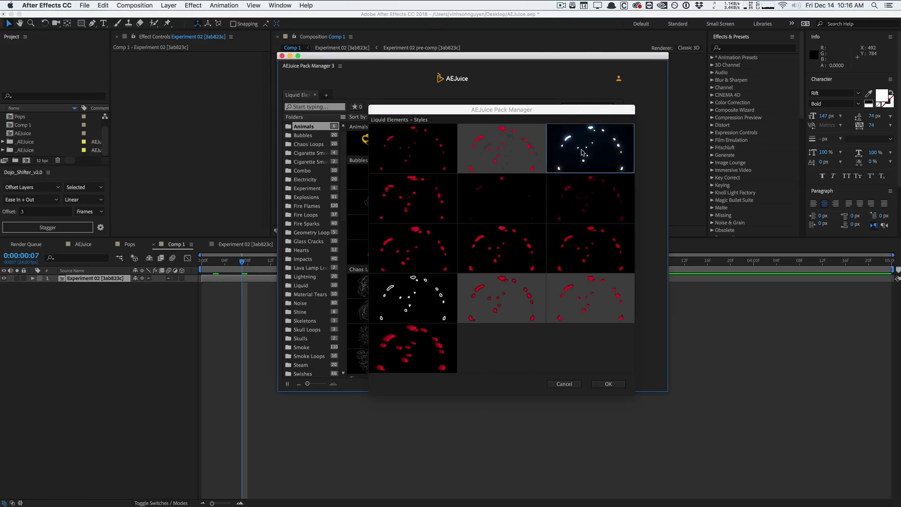
click(609, 384)
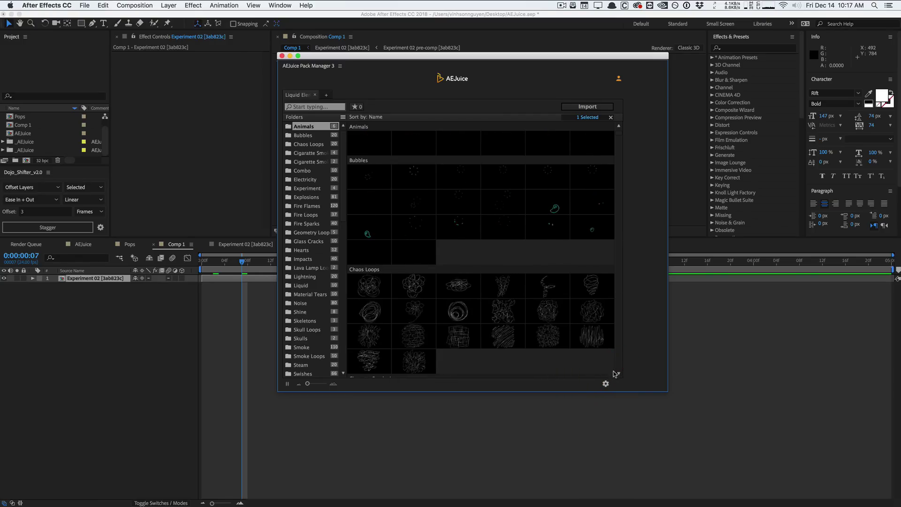
scroll(619, 162, down, 2)
drag(619, 163, 617, 196)
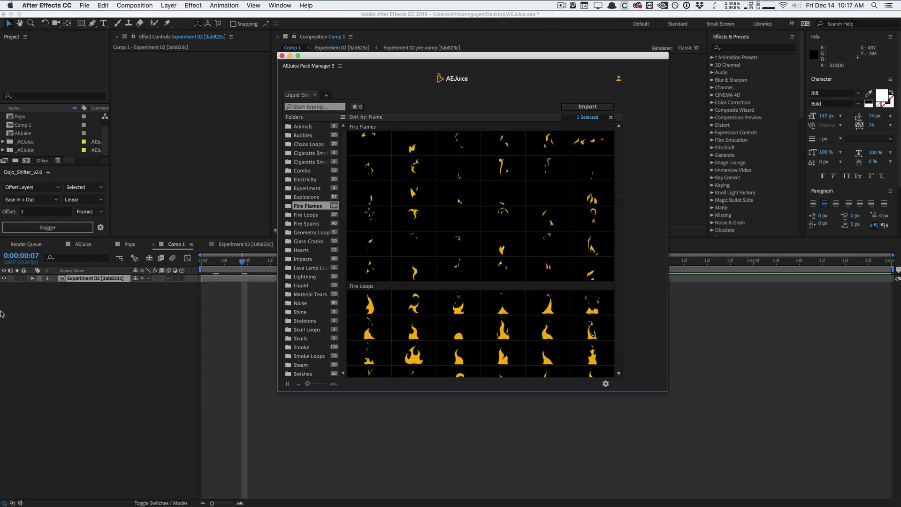
click(111, 282)
Replace the Experiment 02 layer in Comp 1 with the Fire Loop 06 element.
key(Delete)
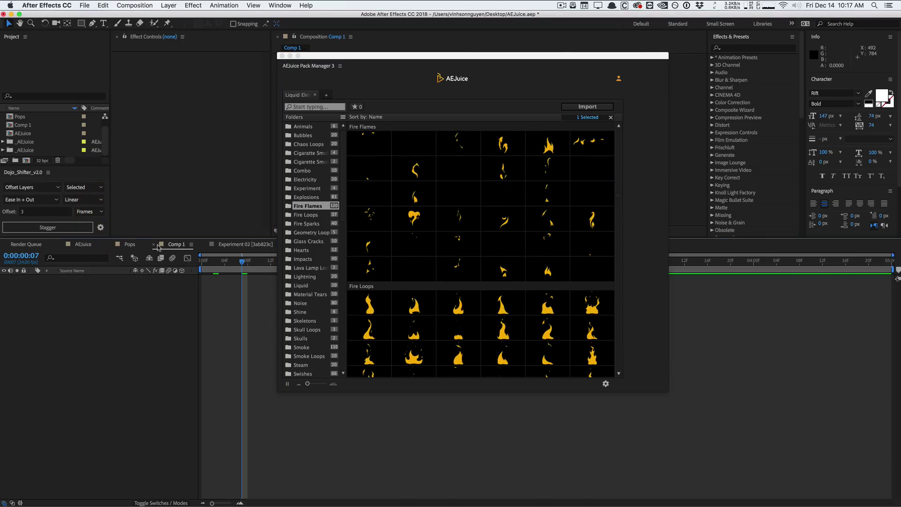
click(590, 304)
double_click(591, 305)
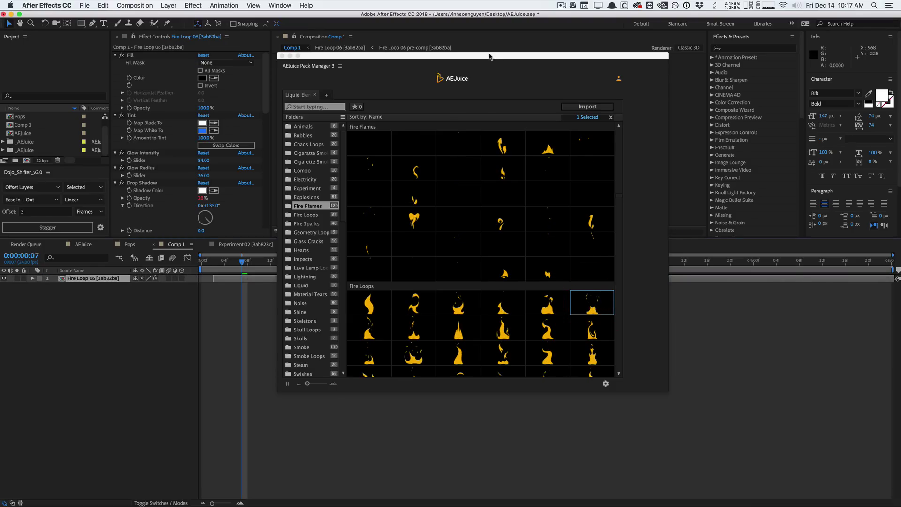
drag(490, 57, 481, 304)
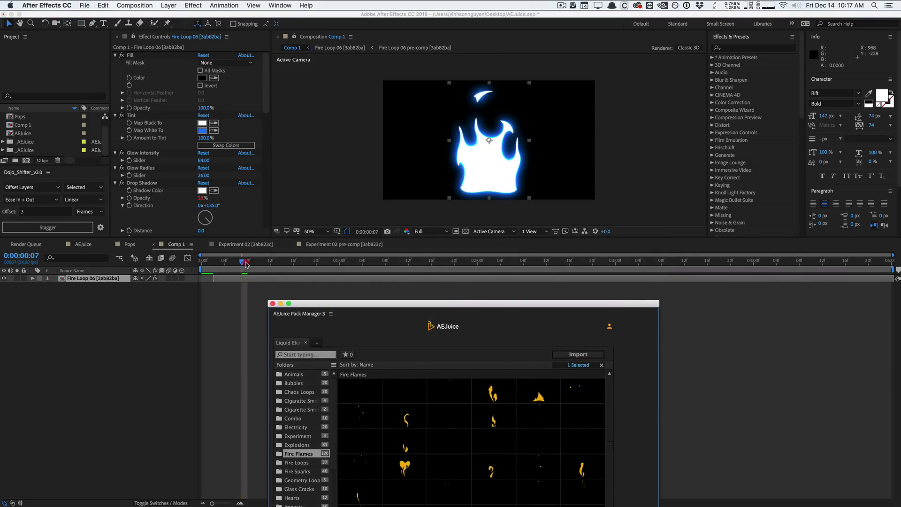
Scrub the flame animation to 1:08 and 3:10 to preview it.
drag(243, 260, 385, 257)
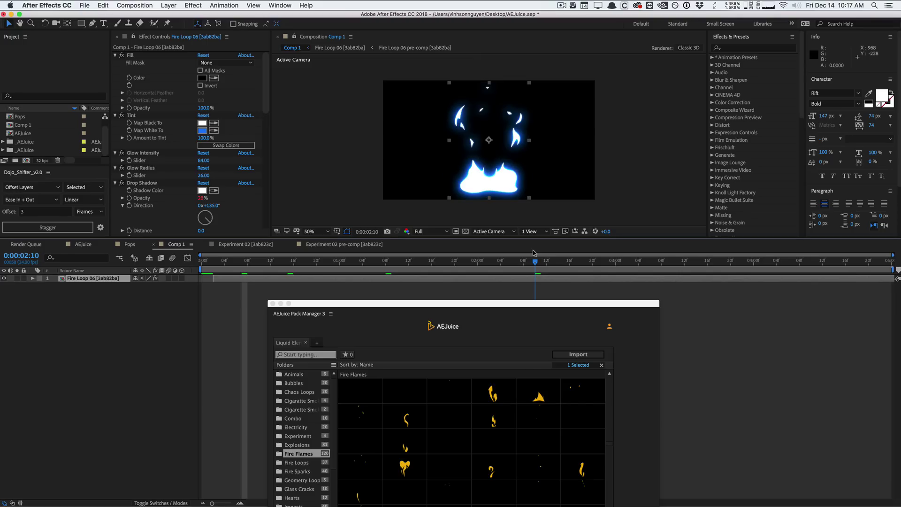
drag(534, 254, 673, 260)
drag(547, 303, 544, 57)
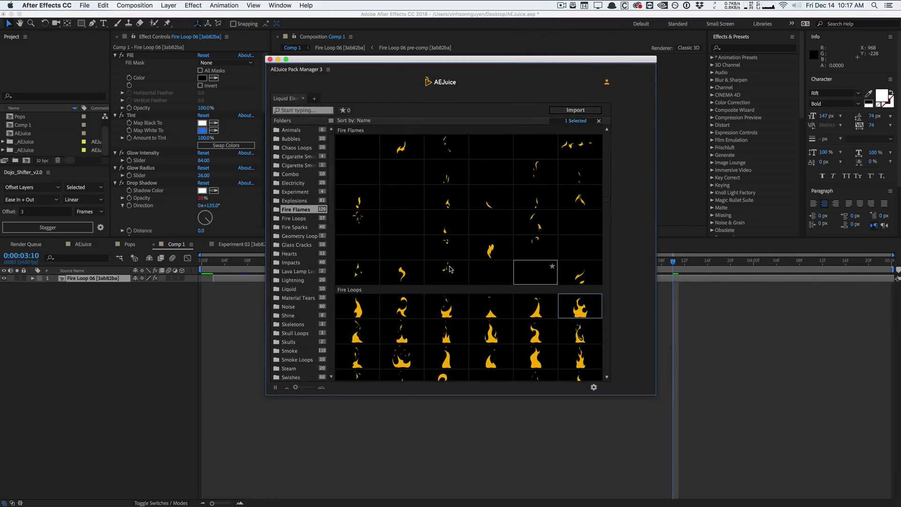
Open the Liquid Elements Styles window, select Fire Loops and the Fire Loop 06 layer, then cancel unchanged.
click(594, 387)
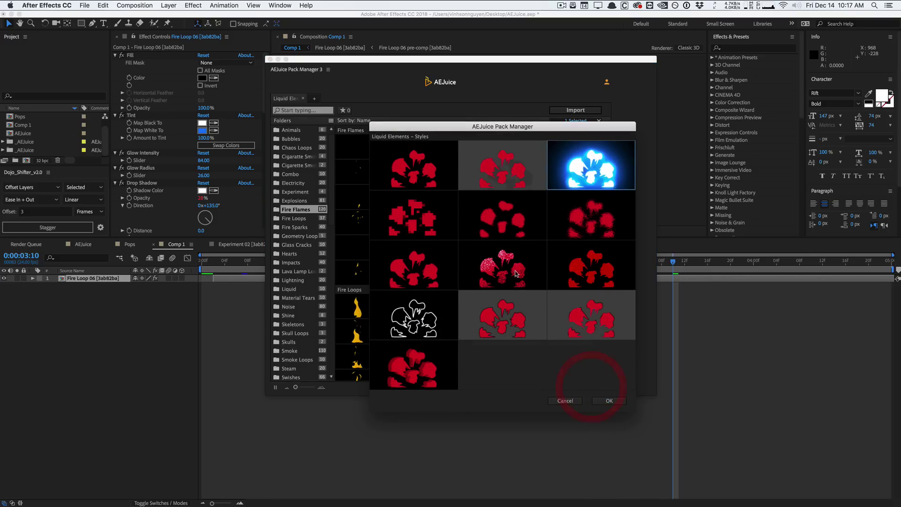
click(79, 297)
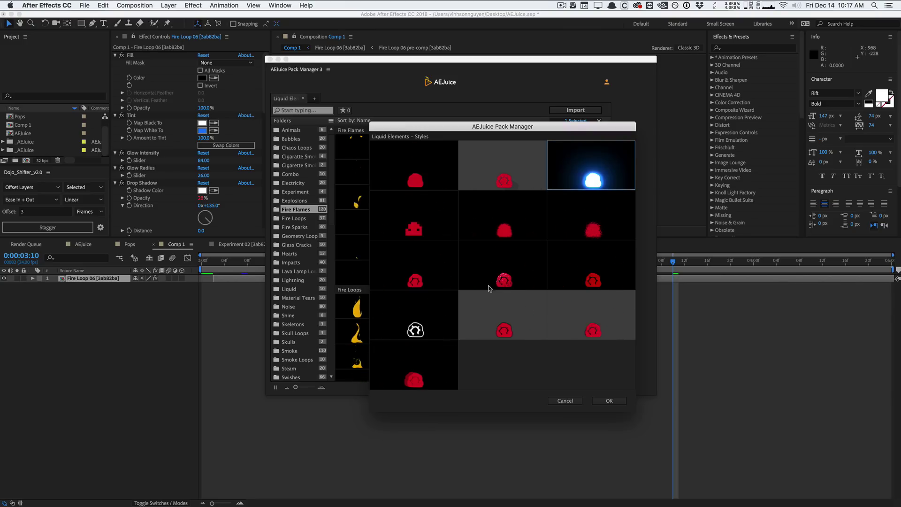
click(96, 317)
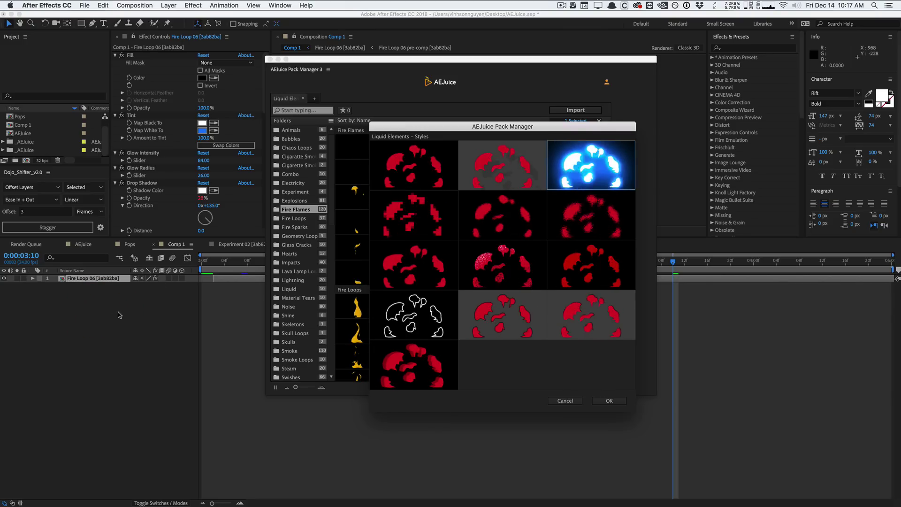
click(61, 316)
click(48, 227)
click(106, 279)
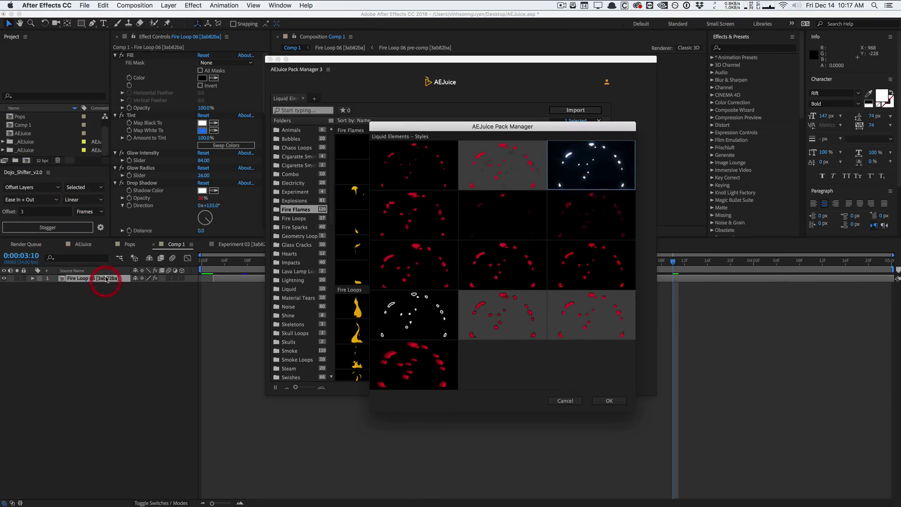
click(105, 278)
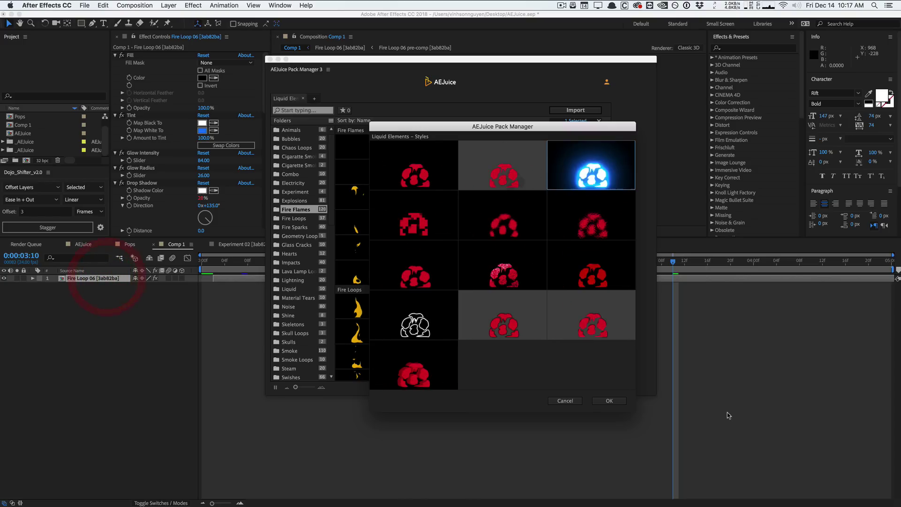
click(566, 401)
Apply the textured Liquid Elements style and import the fourth Fire Loops flame as Fire Loop 10.
scroll(444, 252, down, 5)
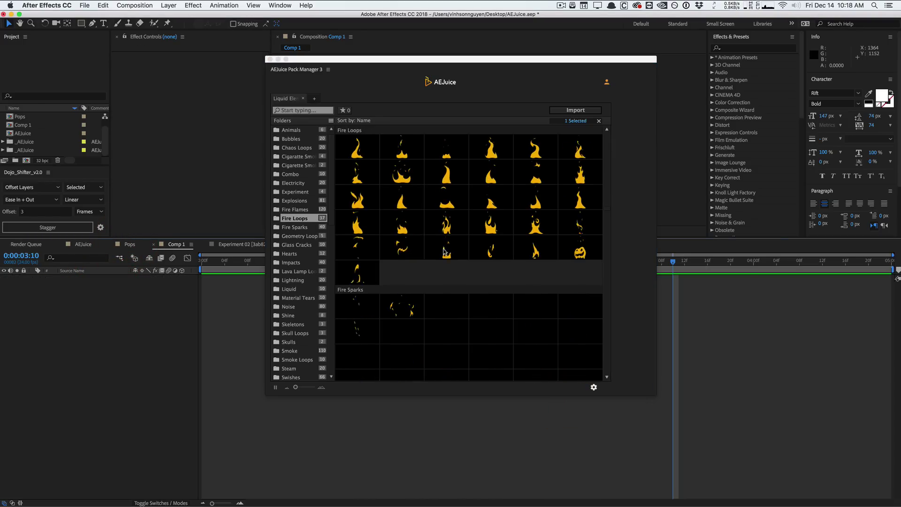
click(594, 387)
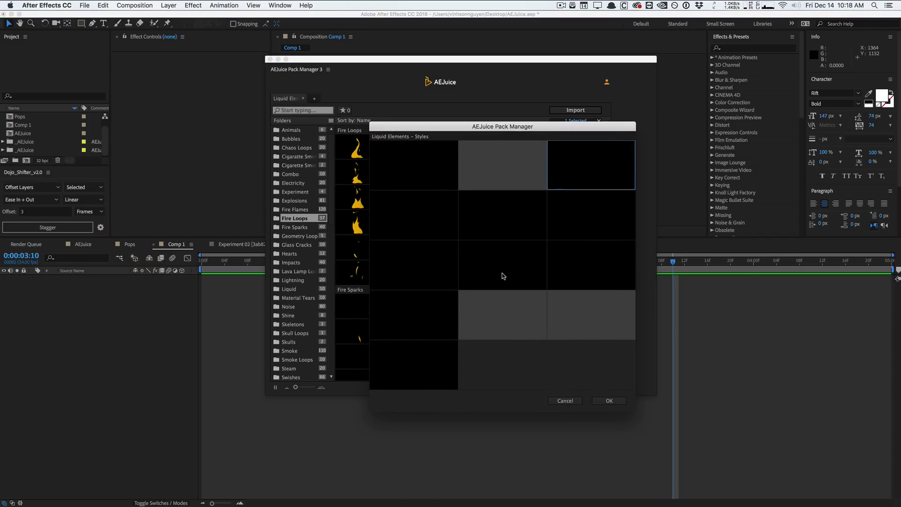
click(504, 275)
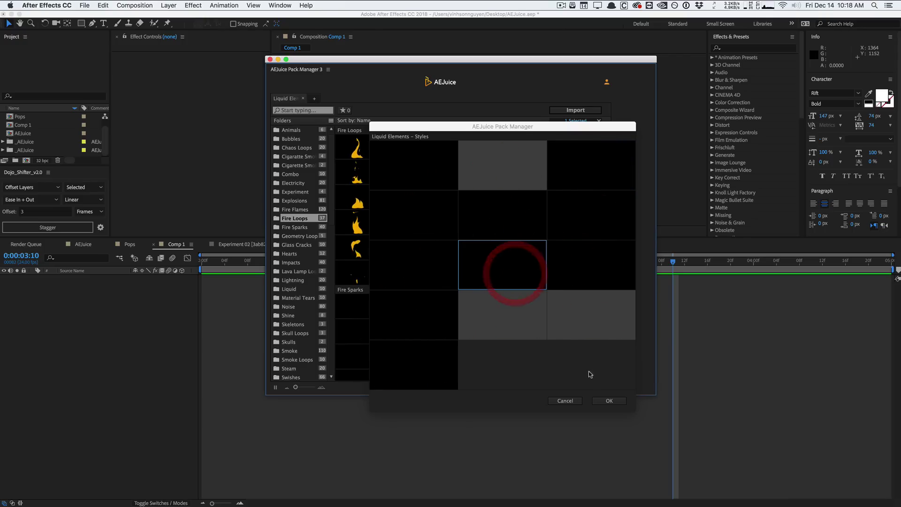
click(609, 401)
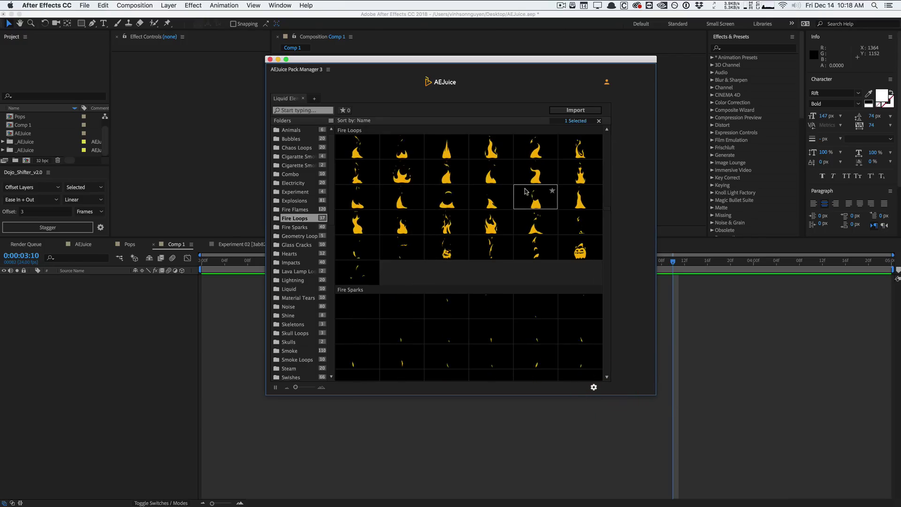
double_click(494, 150)
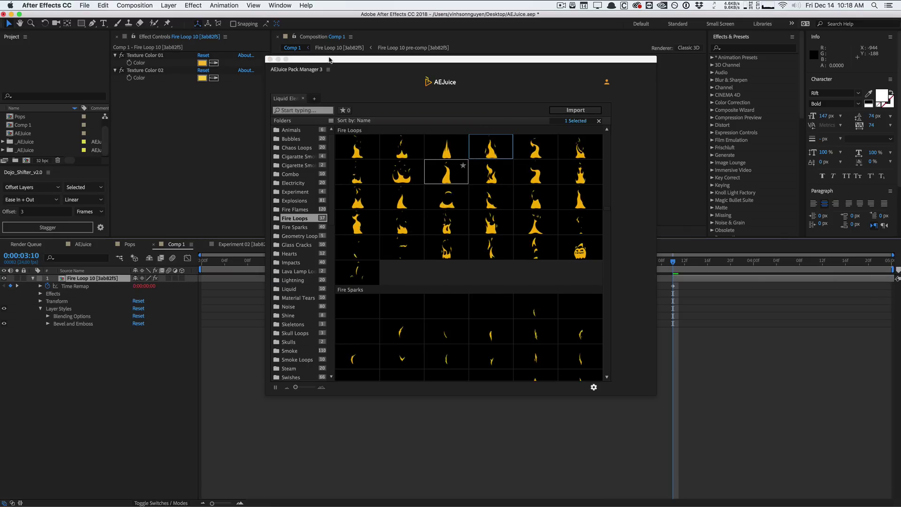
Darken Fire Loop 10's Texture Color 02 to a deep brownish orange.
drag(330, 60, 672, 56)
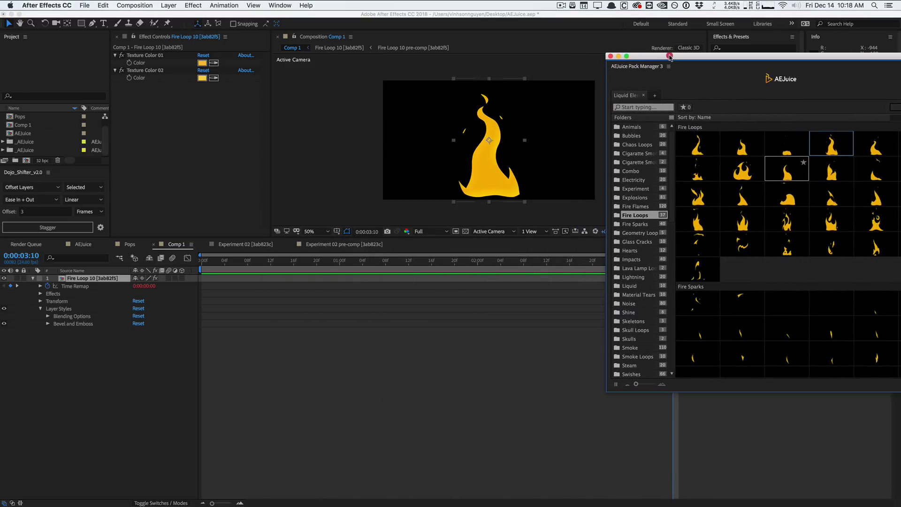
click(68, 291)
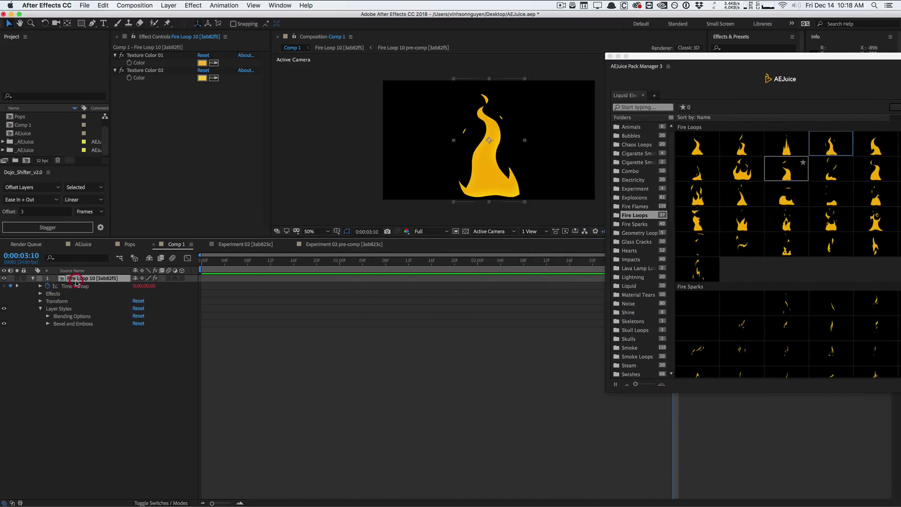
click(201, 78)
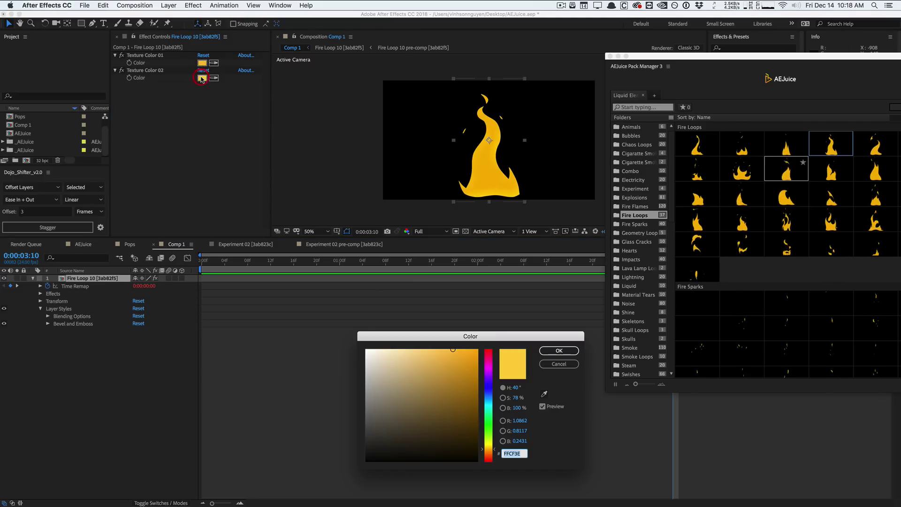
click(453, 376)
click(454, 391)
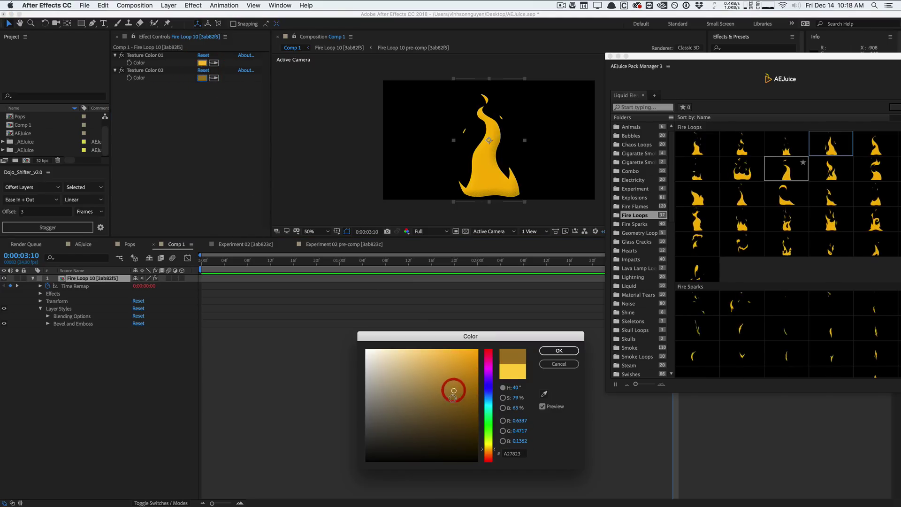
click(452, 403)
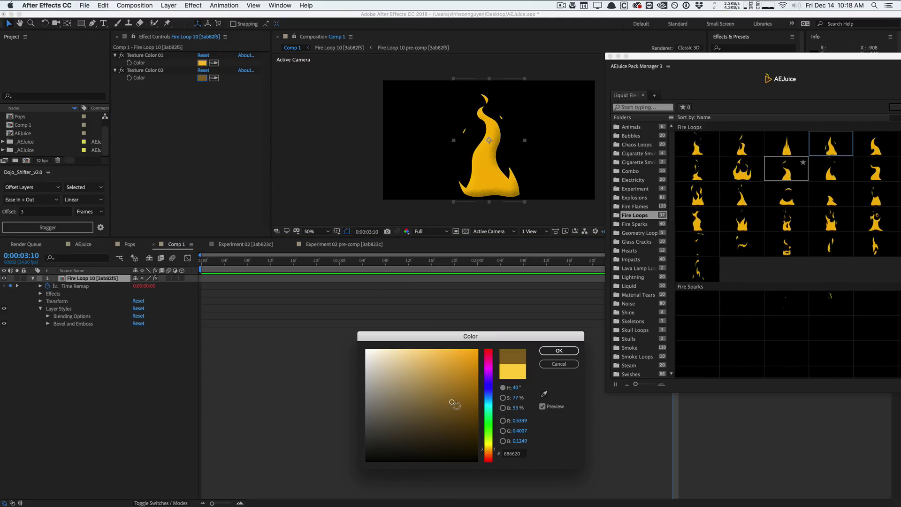
click(453, 403)
click(559, 350)
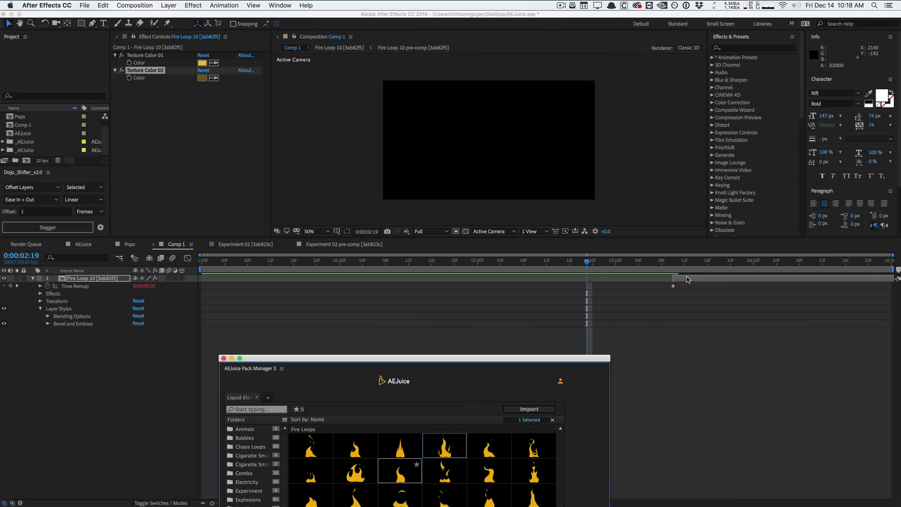
Pull the loop layer's end slightly earlier and scrub from the start to preview the flame.
drag(688, 280, 219, 278)
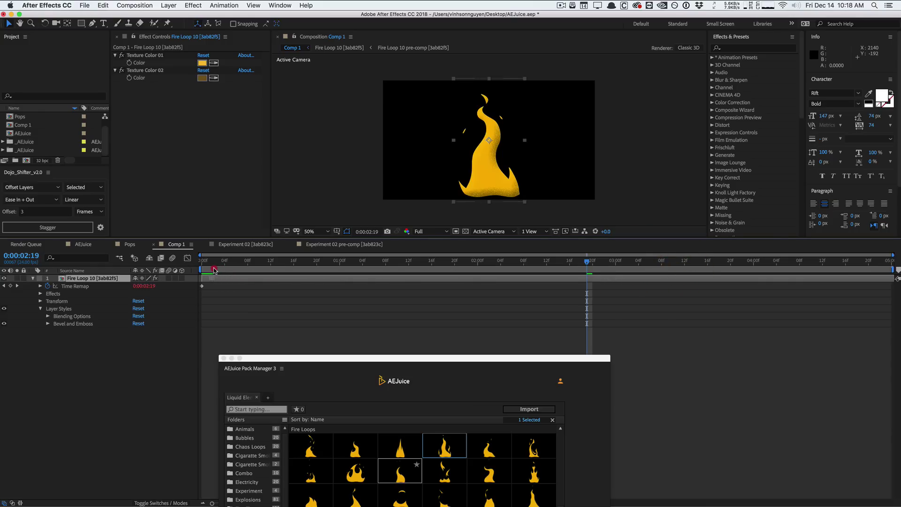
click(173, 244)
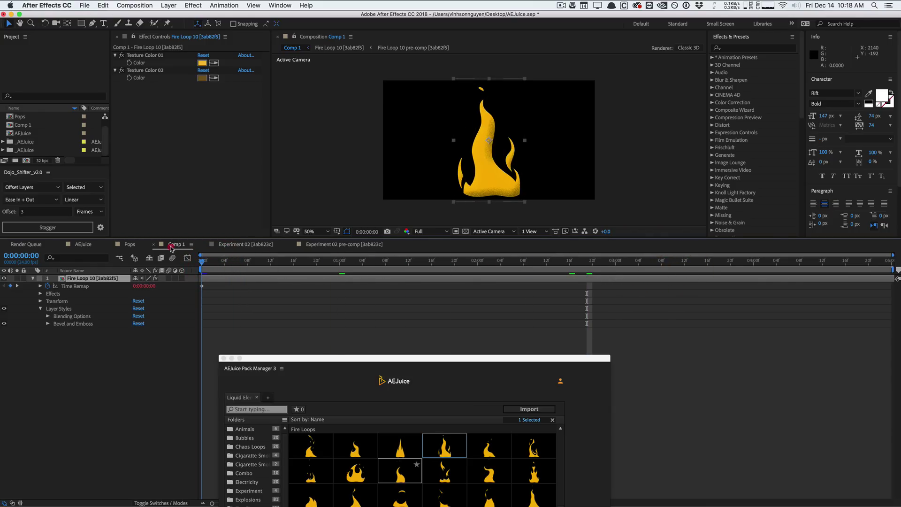
key(Home)
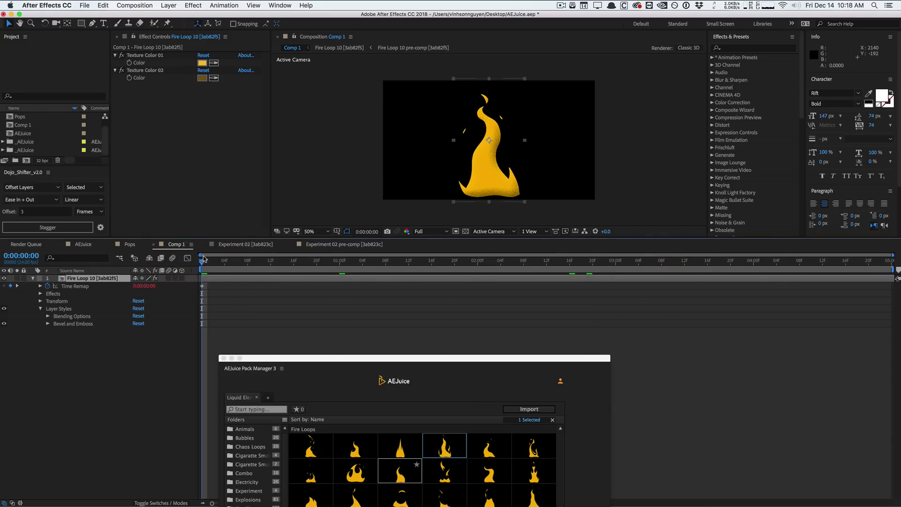
drag(204, 258, 443, 260)
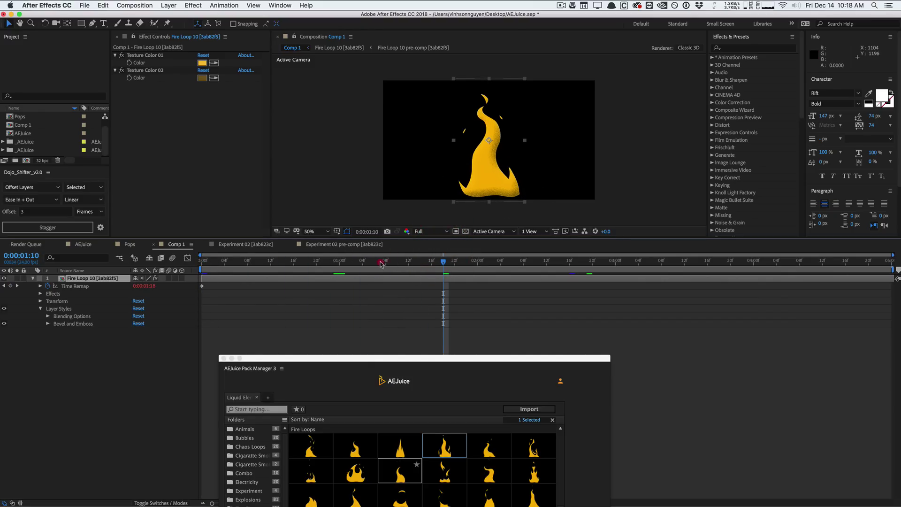
drag(381, 264, 338, 227)
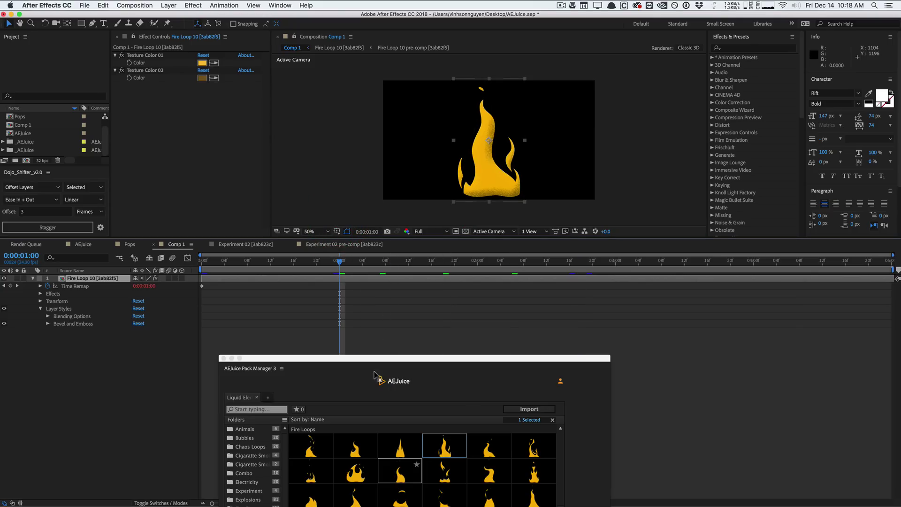
drag(374, 363, 495, 301)
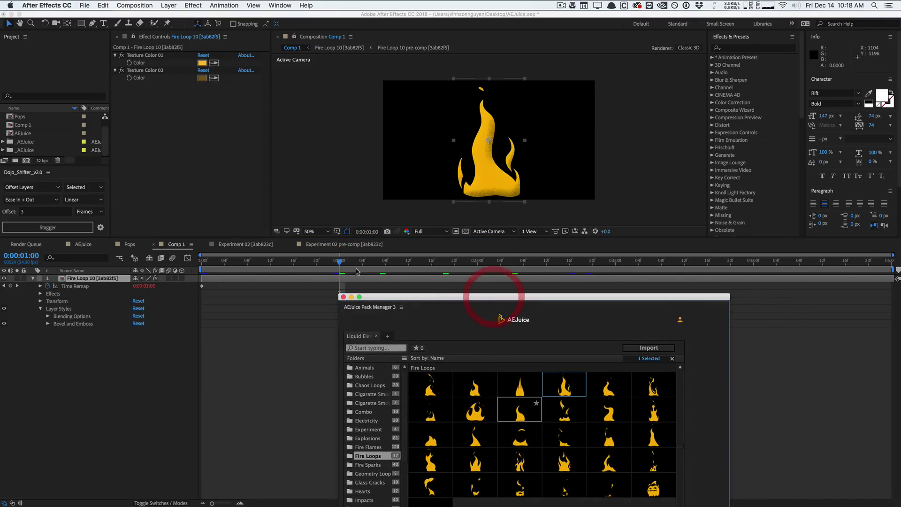
click(447, 256)
drag(500, 256, 288, 259)
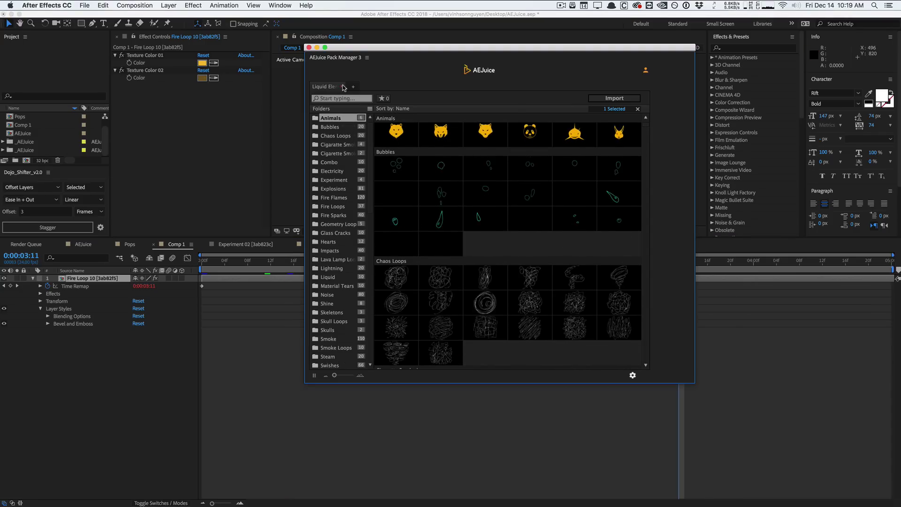
Open the empty My Pack collection from a new pack page and switch to the Pops comp.
click(344, 87)
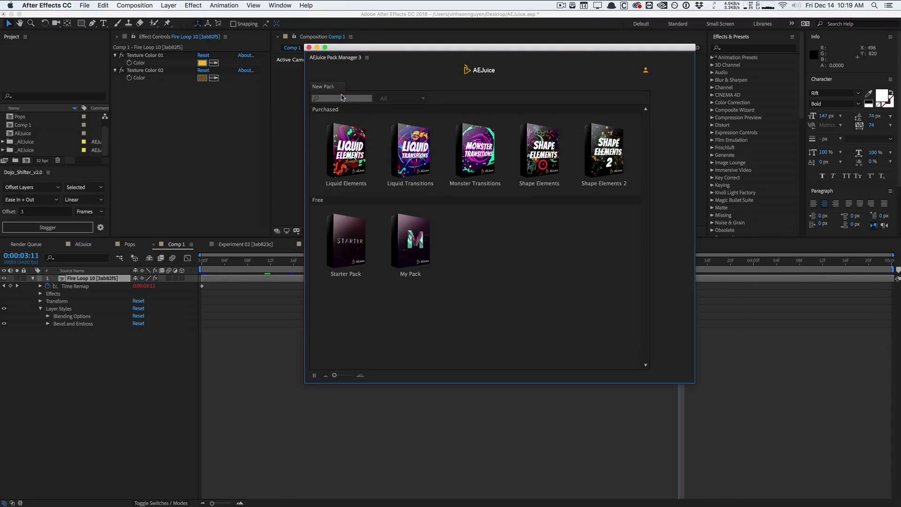
double_click(412, 241)
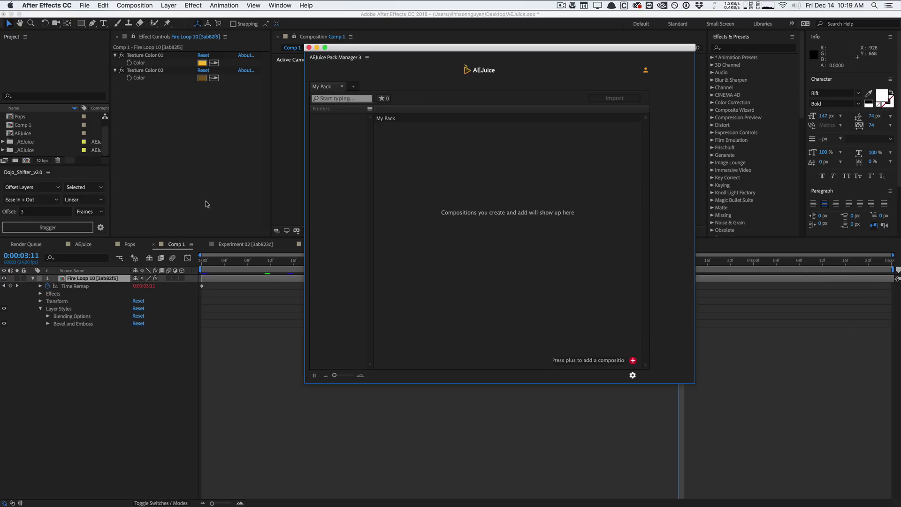
click(138, 245)
drag(464, 50, 216, 76)
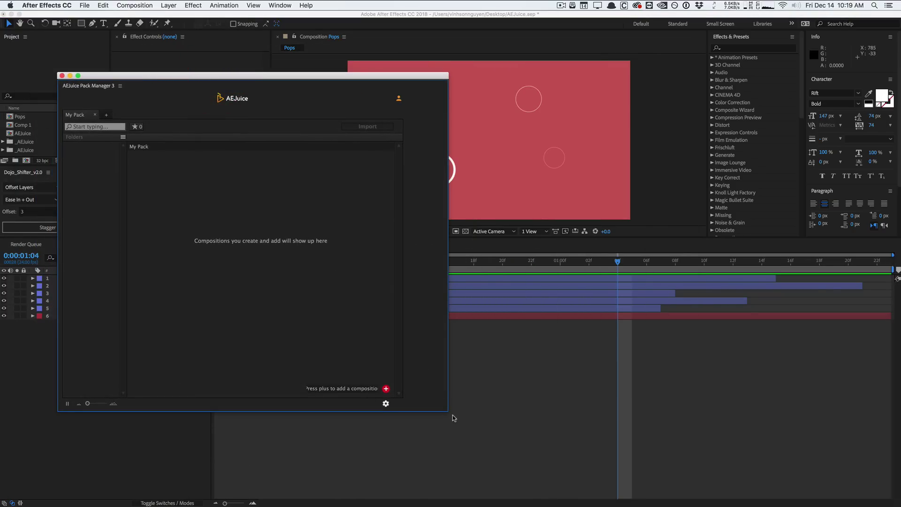
drag(444, 406, 269, 310)
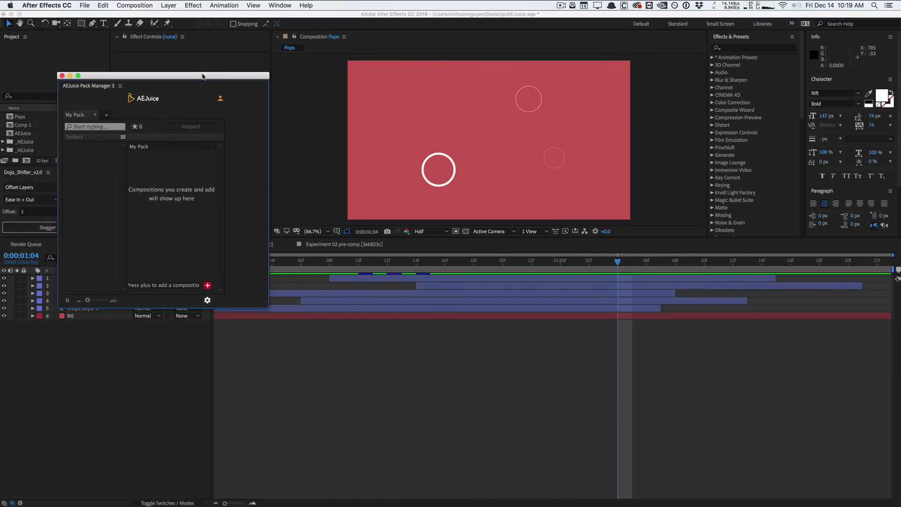
drag(202, 75, 189, 27)
drag(258, 260, 582, 219)
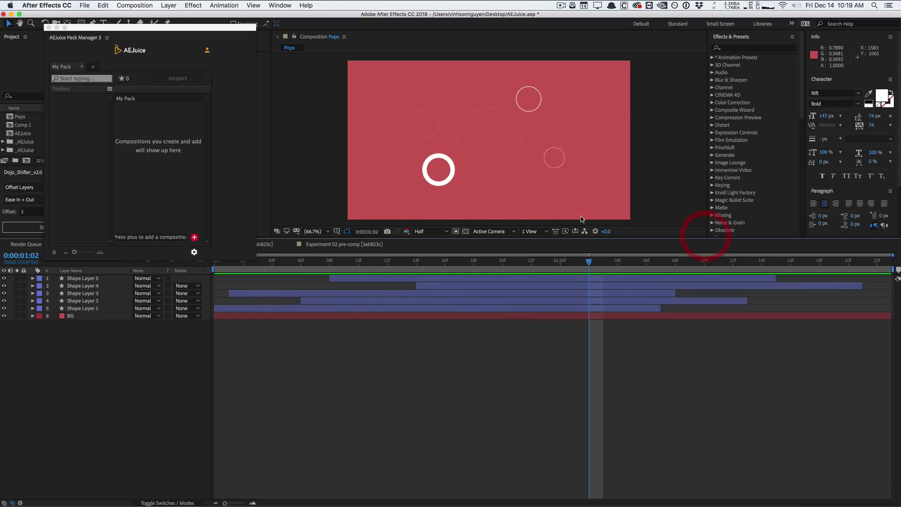
Hide the red BG layer, return to frame 0, and add Pops to My Pack.
drag(619, 260, 560, 260)
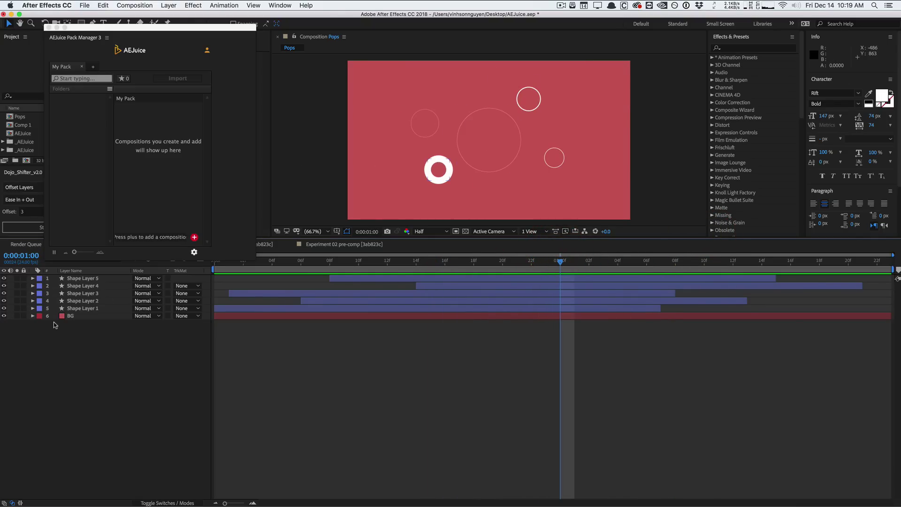
click(4, 315)
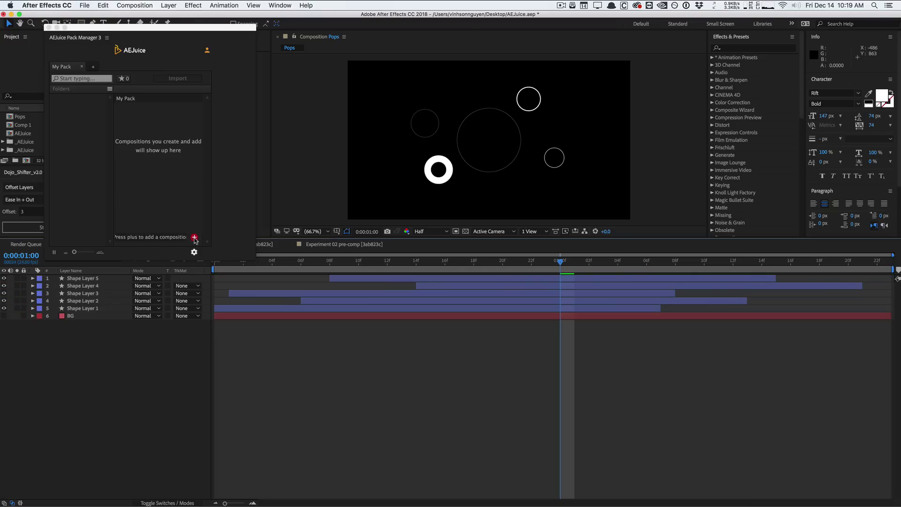
click(216, 267)
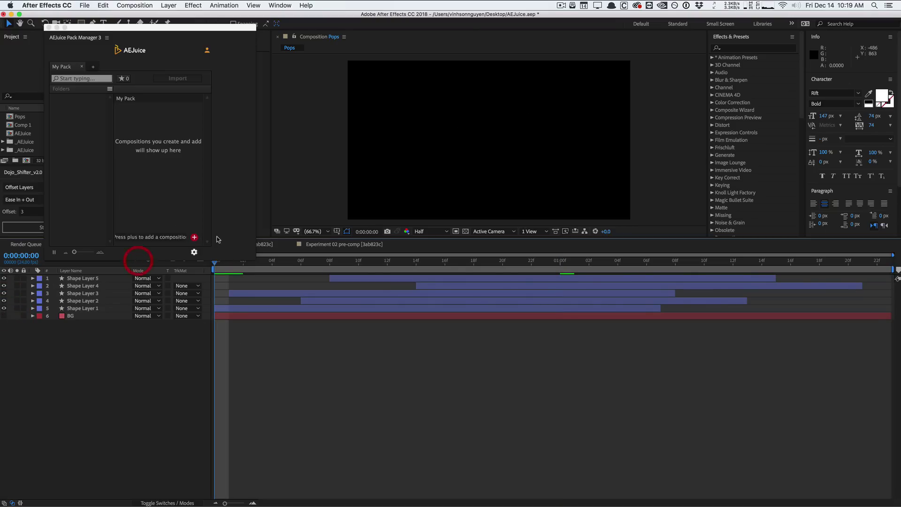
click(195, 237)
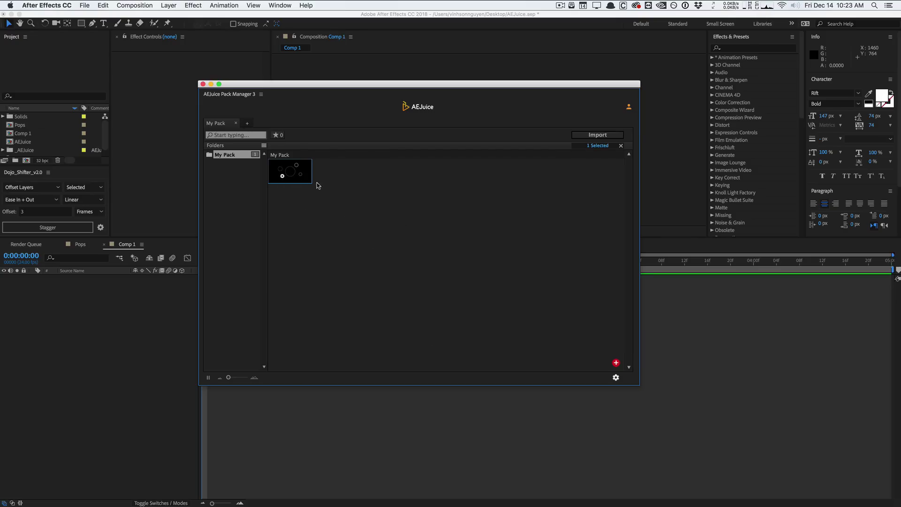
Import the Pops thumbnail from My Pack into Comp 1 and move the Pack Manager below the viewer.
drag(371, 89, 431, 86)
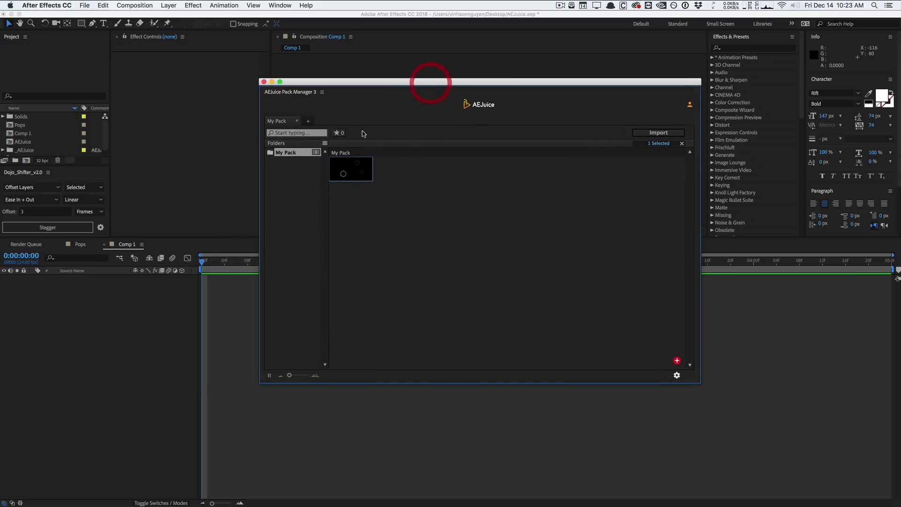
double_click(348, 168)
drag(352, 82, 326, 328)
drag(202, 261, 382, 254)
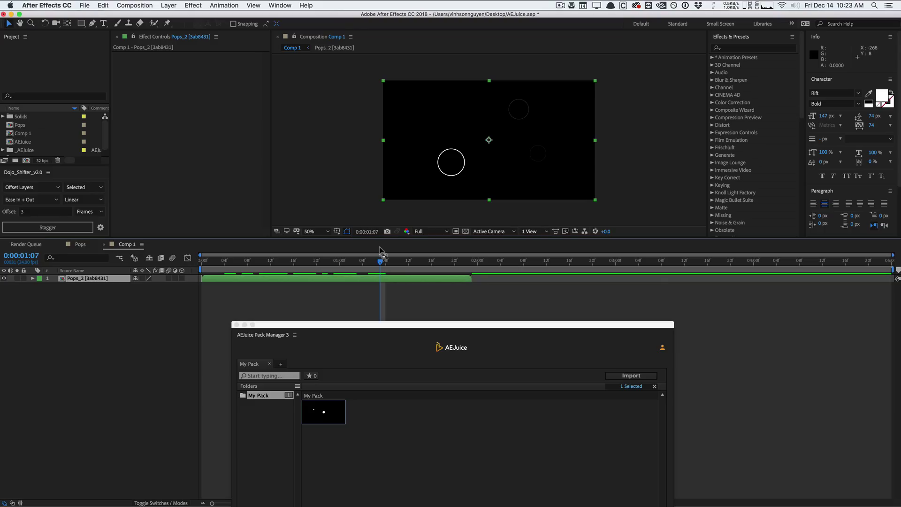
Choose the middle-left style for My Pack and confirm it.
drag(416, 328, 484, 90)
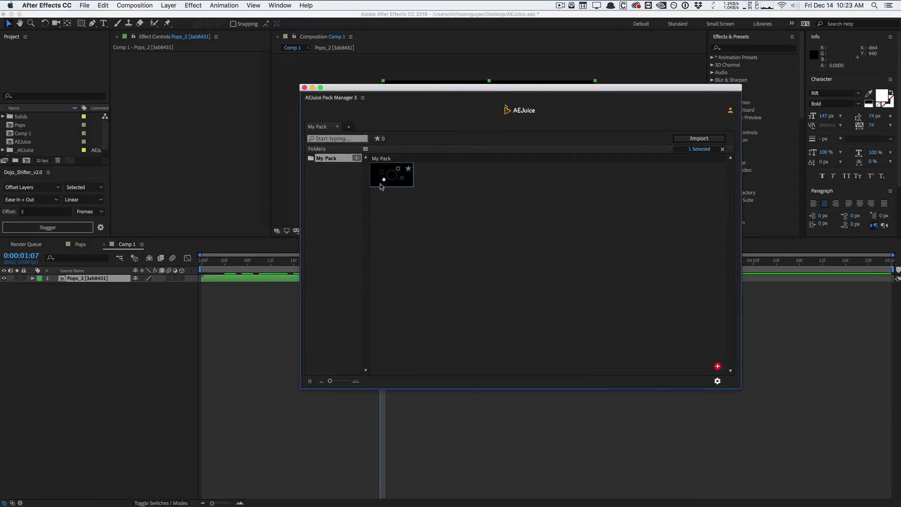
click(718, 366)
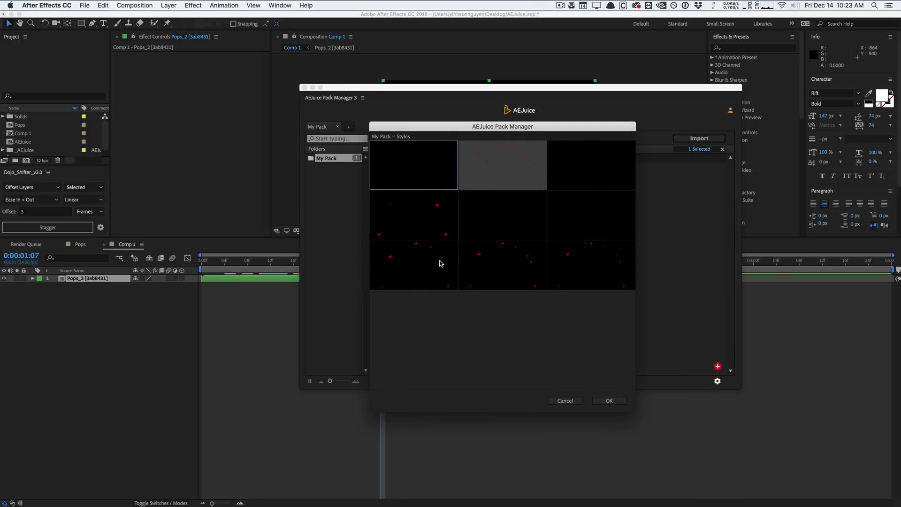
click(421, 215)
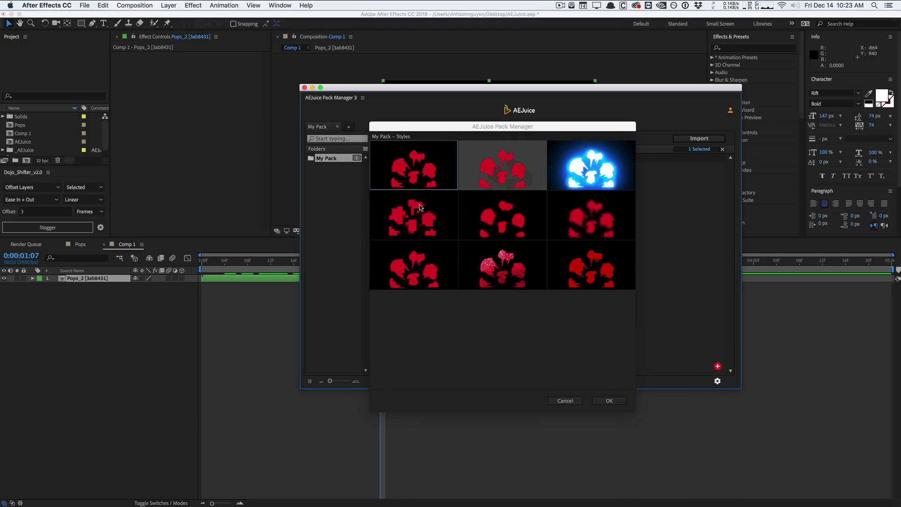
click(610, 400)
Delete Pops_2, import a fresh Pops_3 from My Pack, and play back the circles.
drag(434, 84, 569, 168)
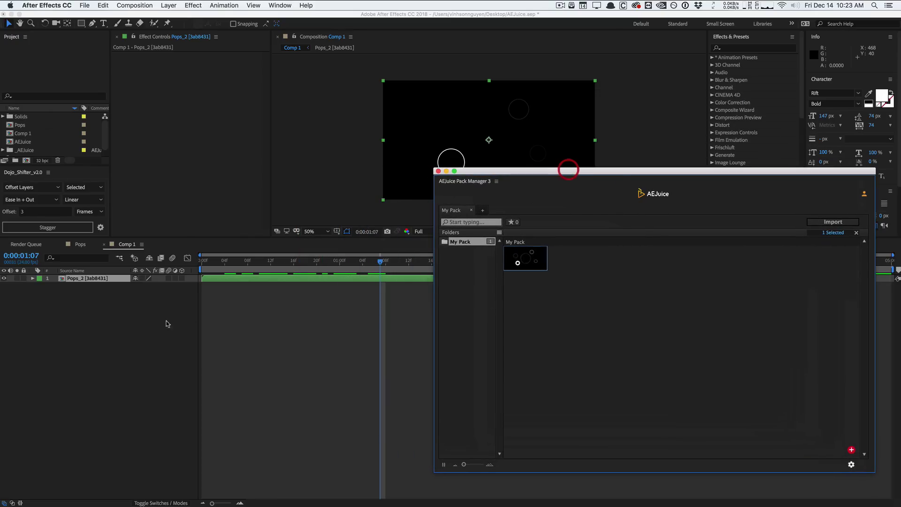
key(Delete)
key(Home)
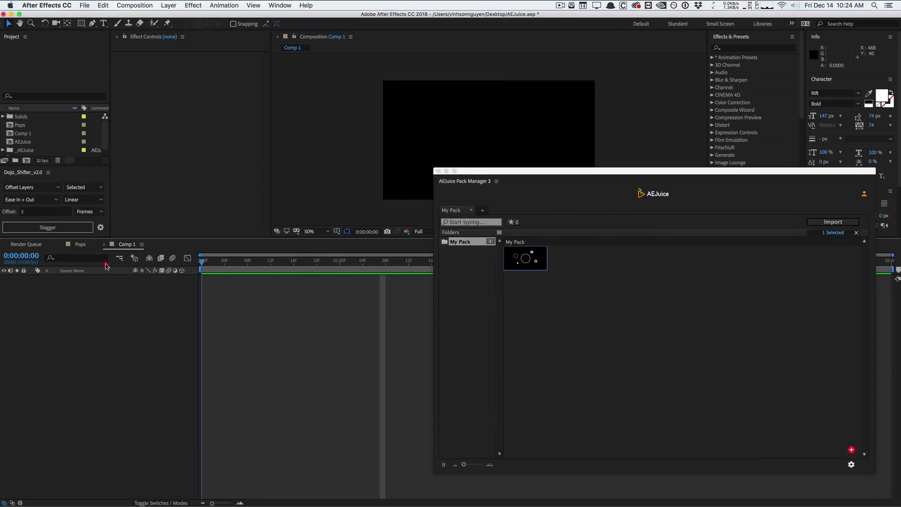
double_click(533, 256)
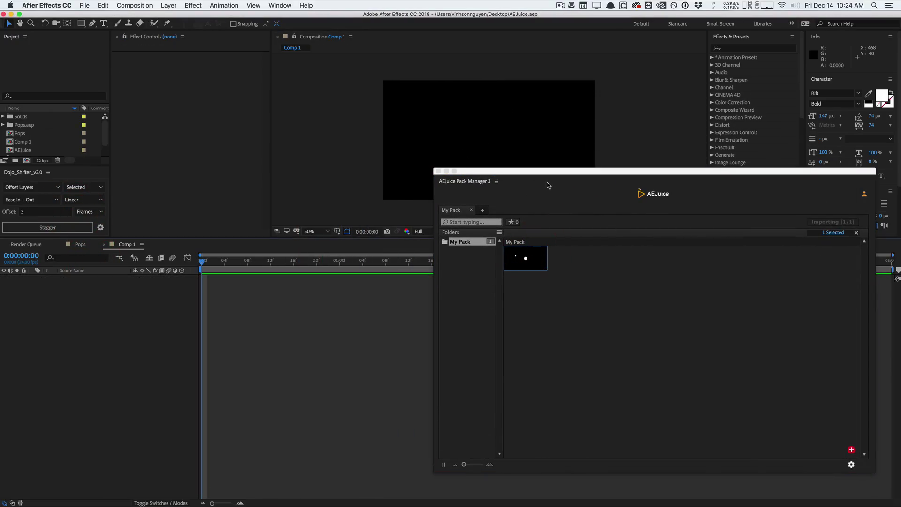
drag(544, 173, 463, 312)
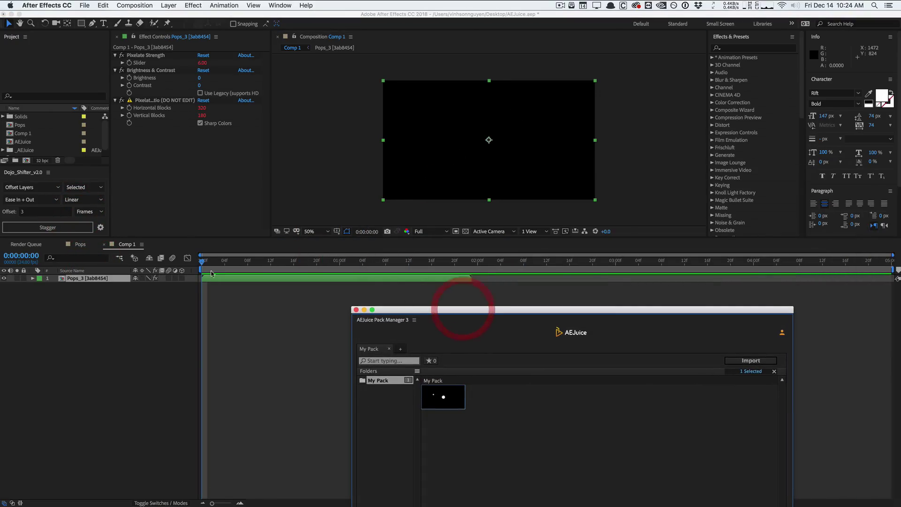
key(space)
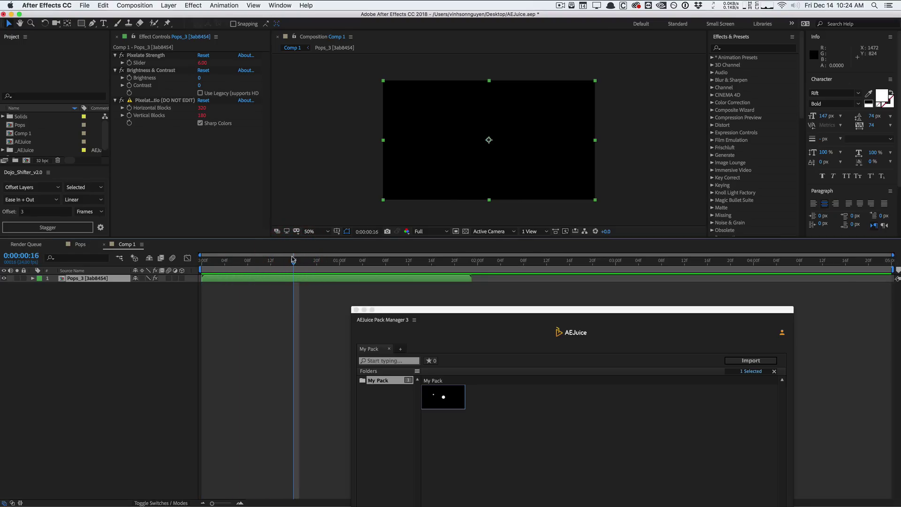
drag(290, 258, 224, 259)
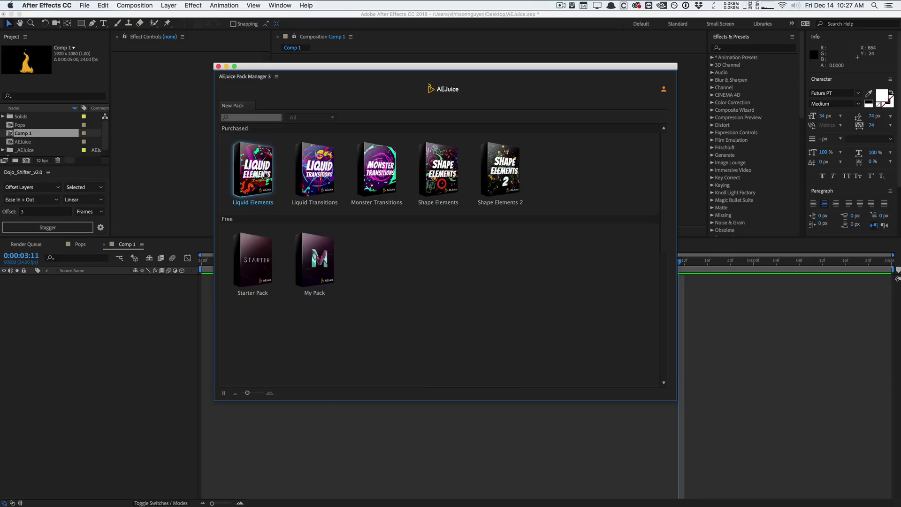
Open Liquid Elements, browse its folders, cancel the Styles dialog, and scroll to Explosions.
click(265, 174)
click(247, 172)
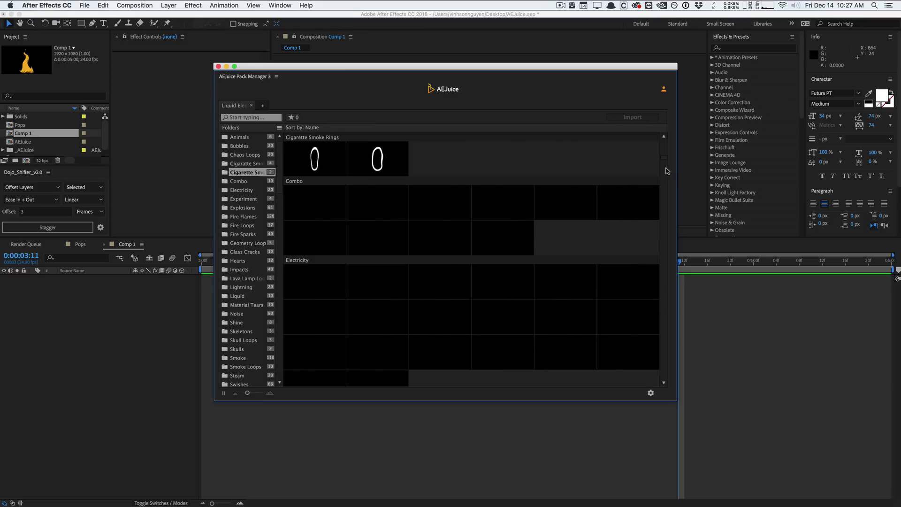
drag(664, 161, 664, 190)
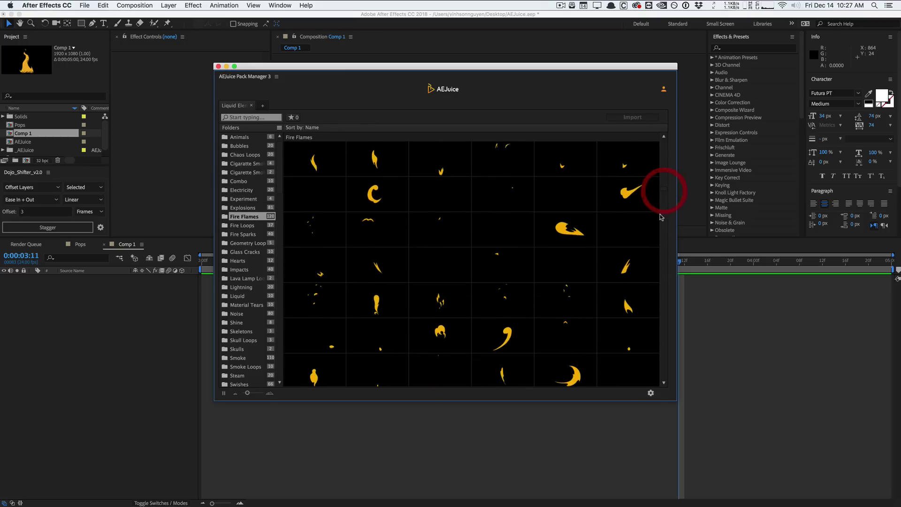
click(650, 392)
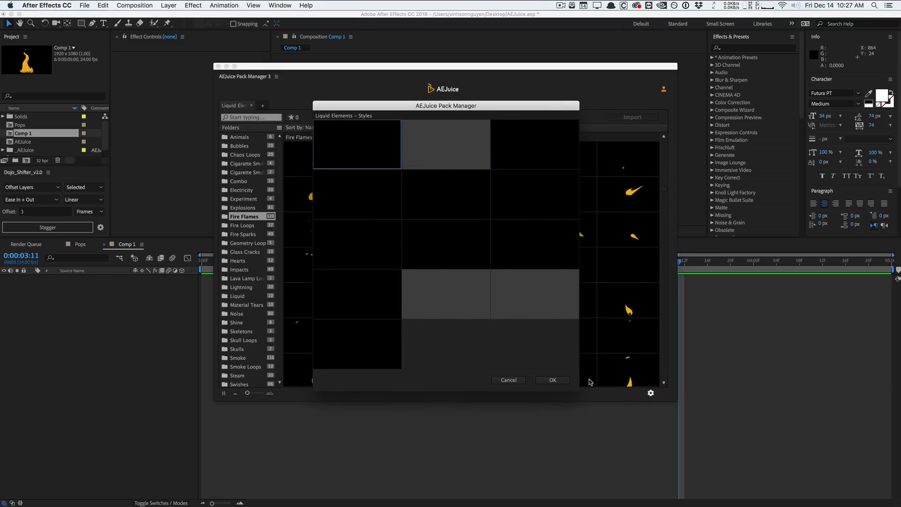
click(509, 380)
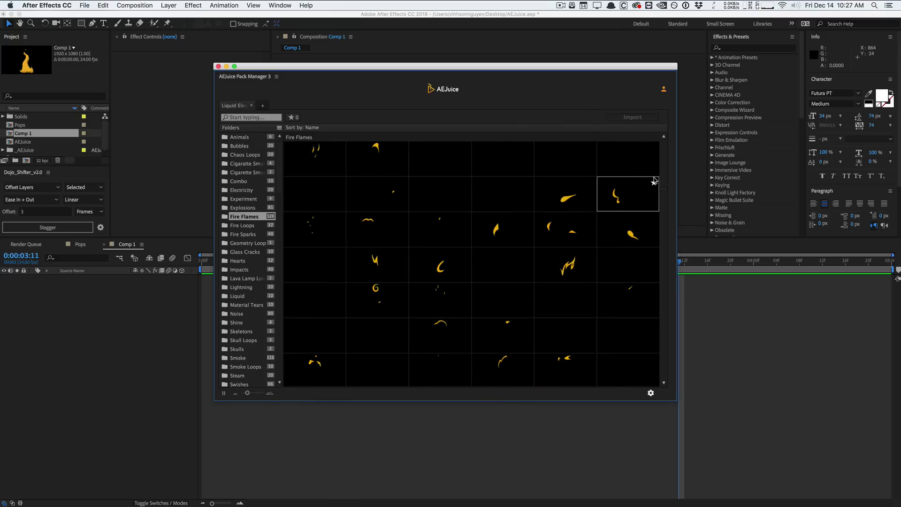
scroll(662, 202, up, 3)
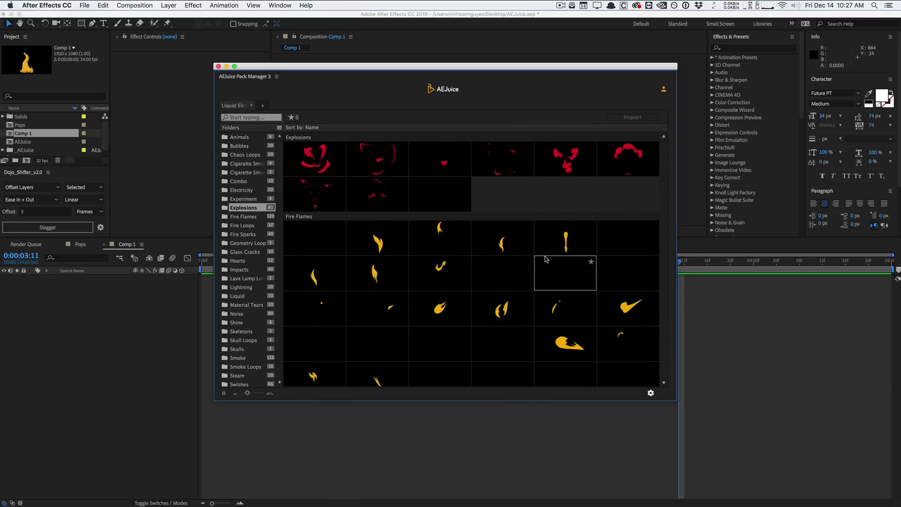
scroll(546, 259, up, 2)
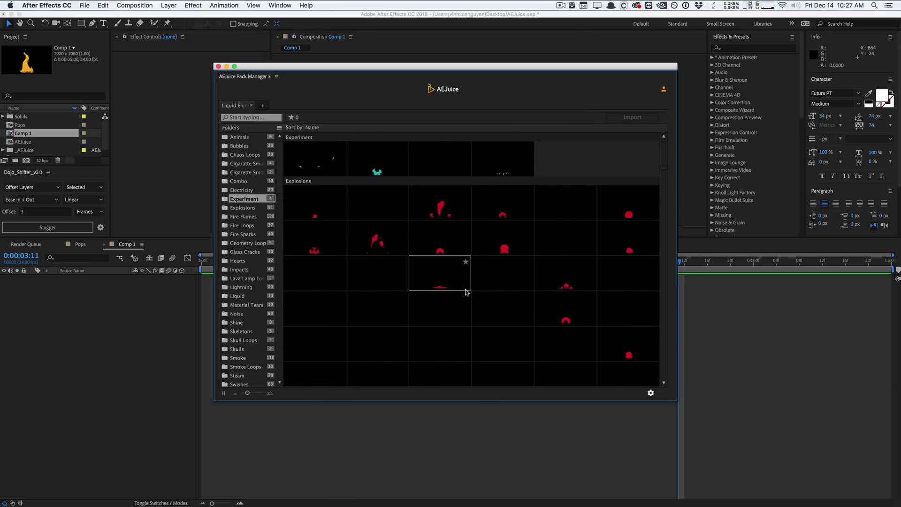
scroll(464, 290, down, 2)
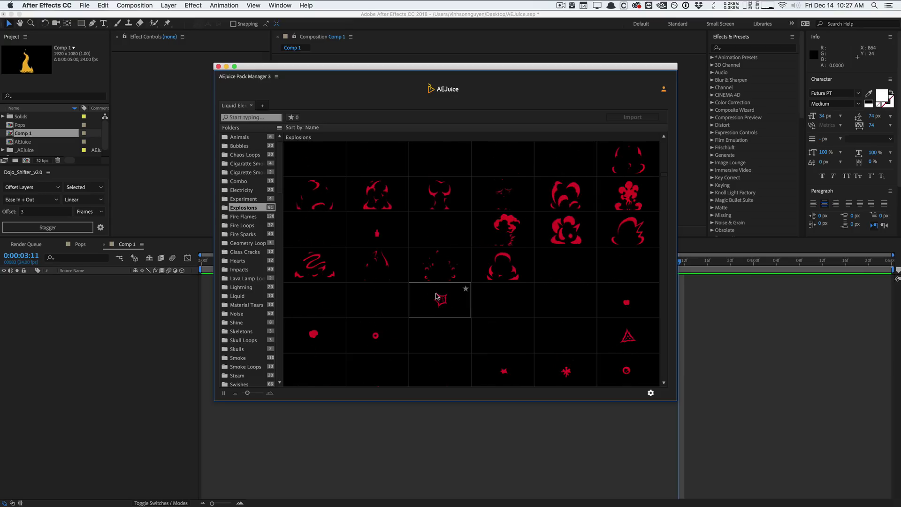
scroll(436, 296, up, 3)
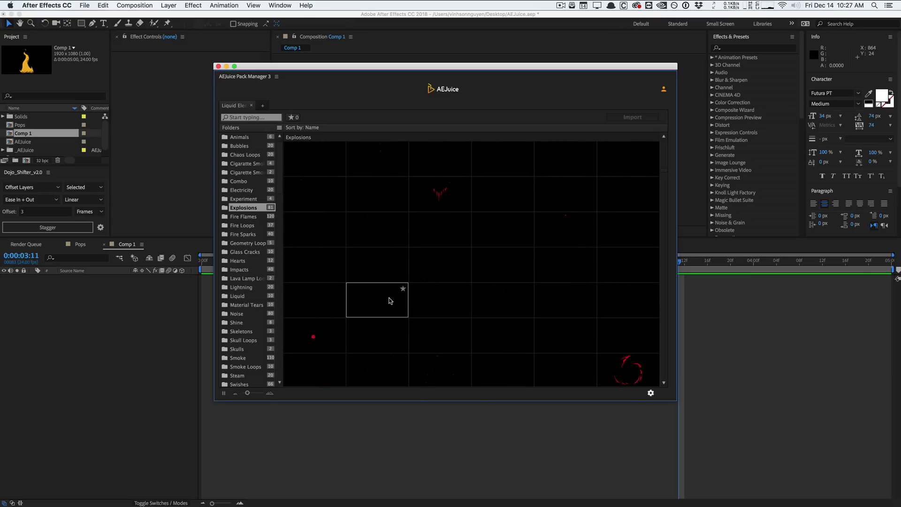
double_click(376, 303)
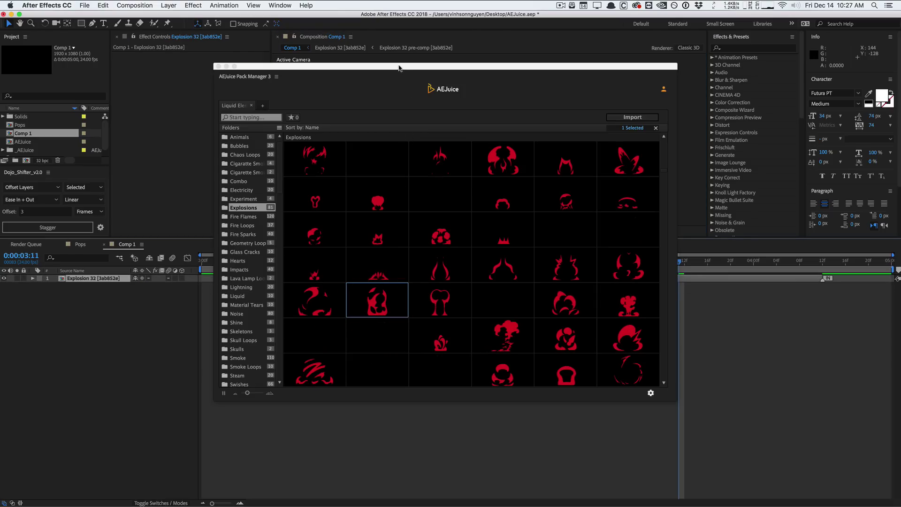
drag(399, 67, 427, 227)
click(143, 345)
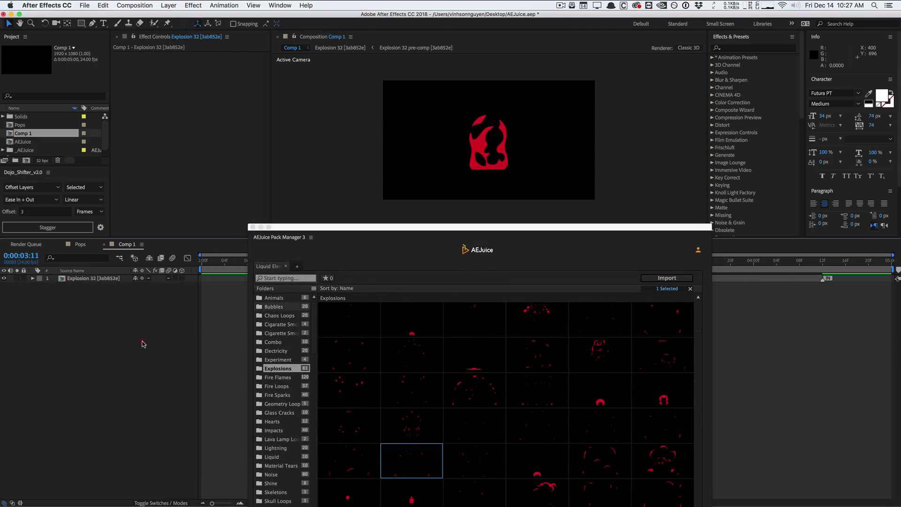
key(Delete)
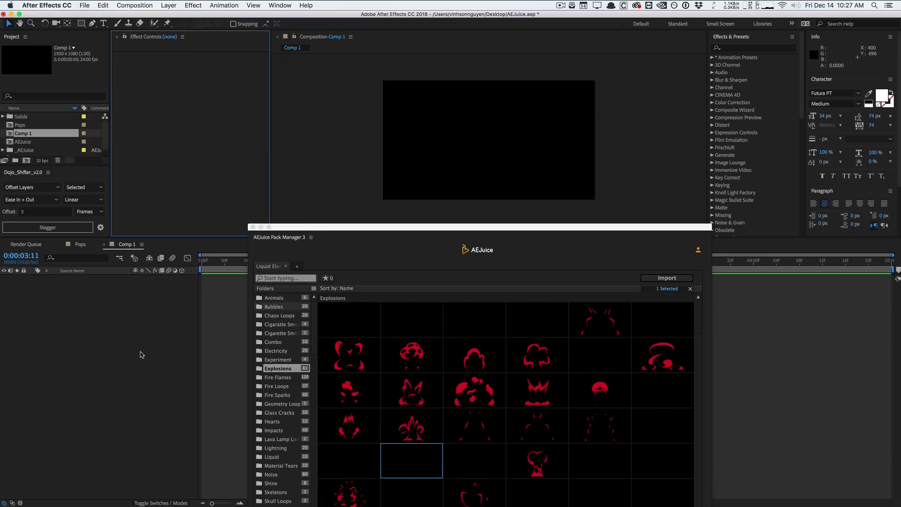
drag(452, 225, 461, 79)
Import the first Experiment thumbnail as Experiment 01 [3ab8547] and select its layer in Comp 1.
scroll(458, 245, up, 3)
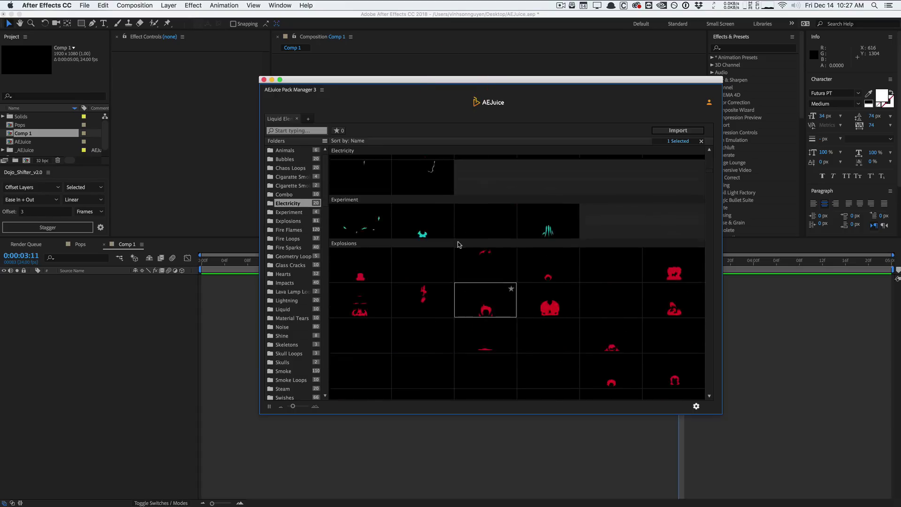
scroll(459, 245, up, 10)
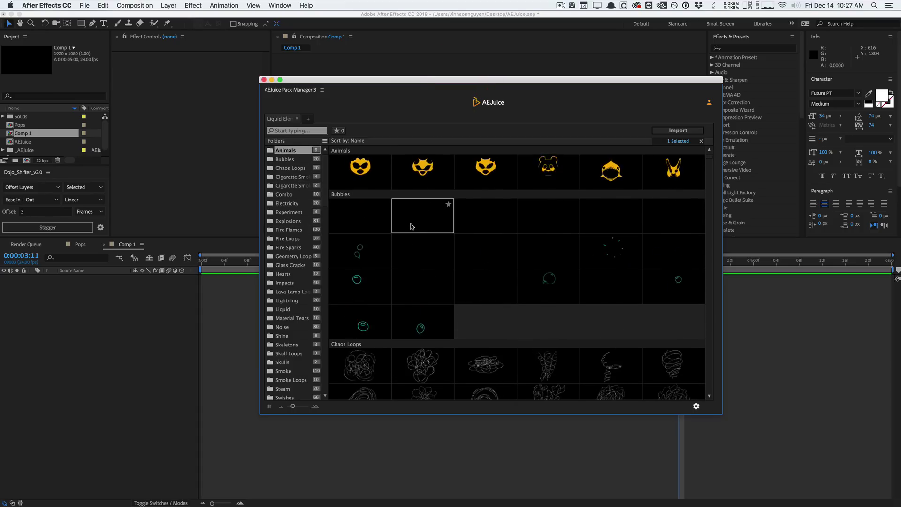
scroll(410, 226, down, 12)
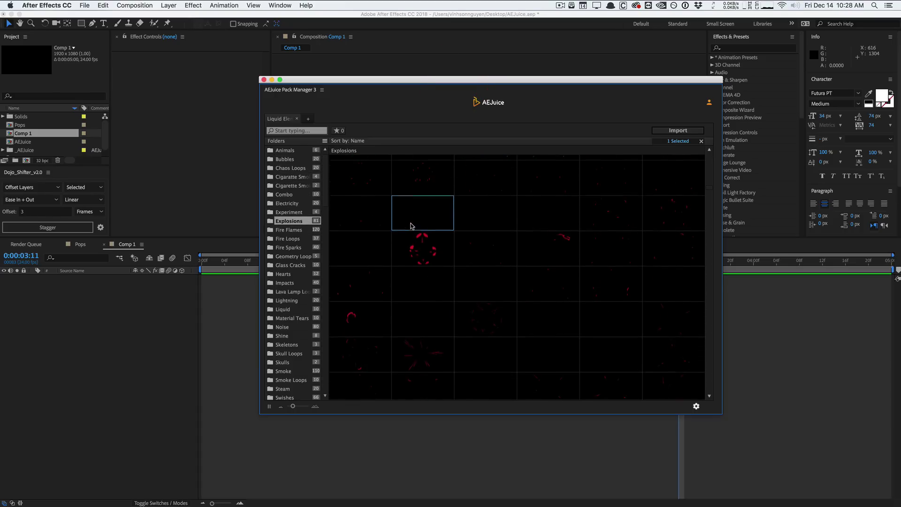
scroll(417, 249, up, 3)
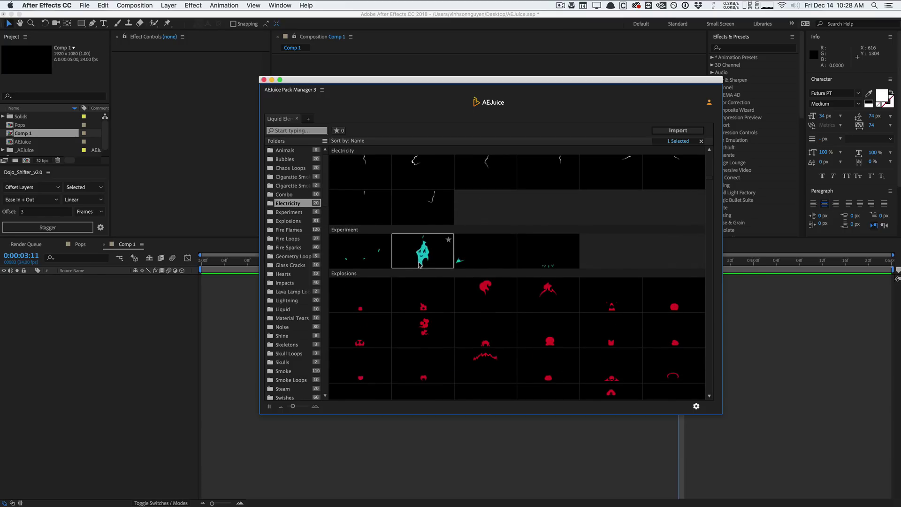
double_click(357, 257)
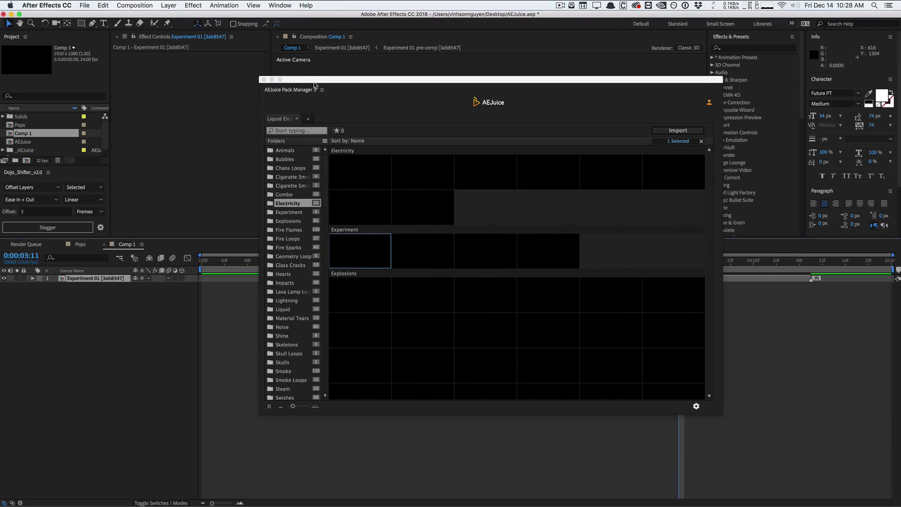
drag(315, 85, 309, 295)
click(123, 288)
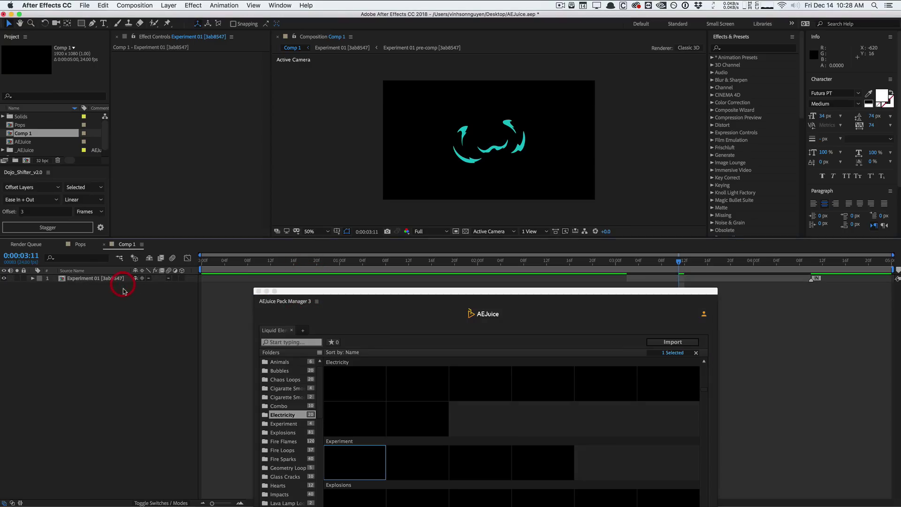
click(110, 281)
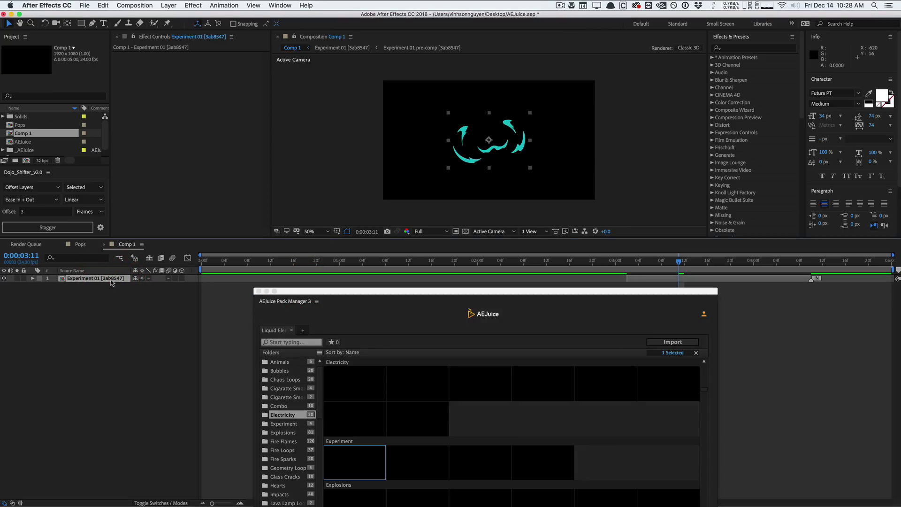
Recolour Experiment 01 from teal to crimson through its Controls layer colour.
double_click(112, 281)
click(99, 278)
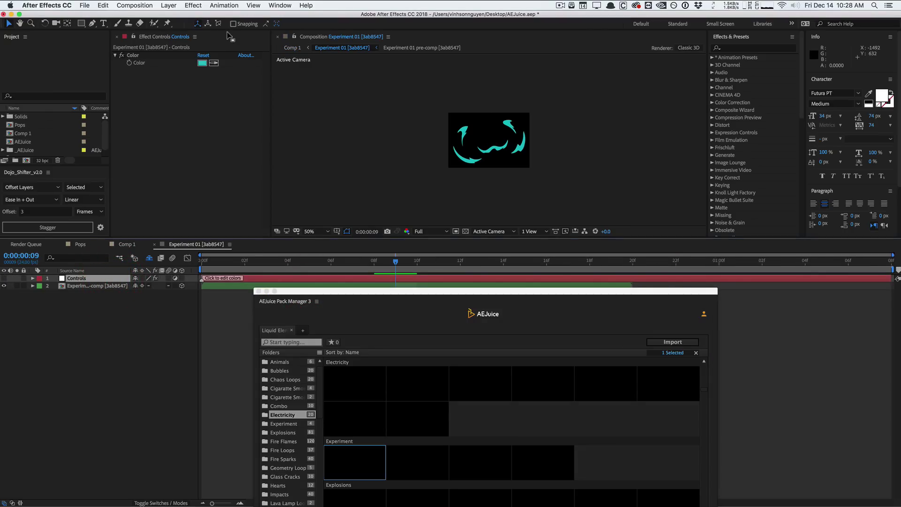
click(202, 64)
drag(444, 348, 448, 331)
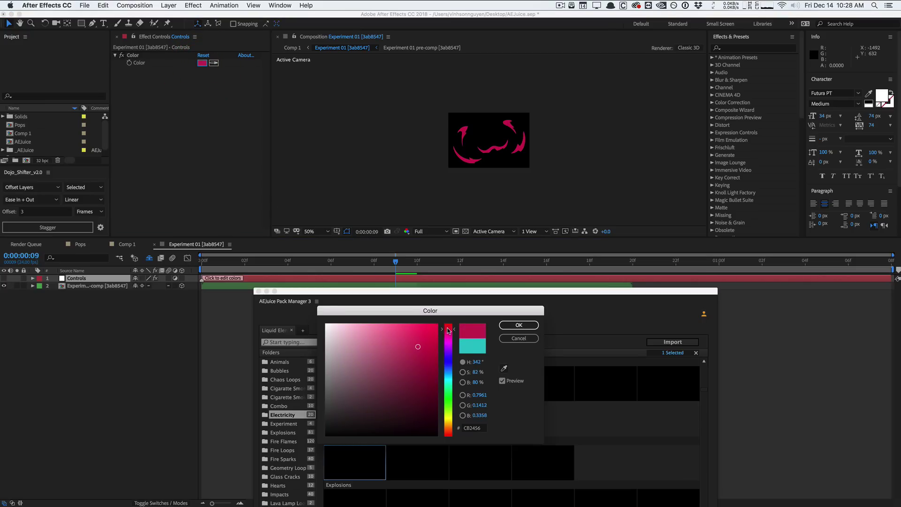
click(519, 325)
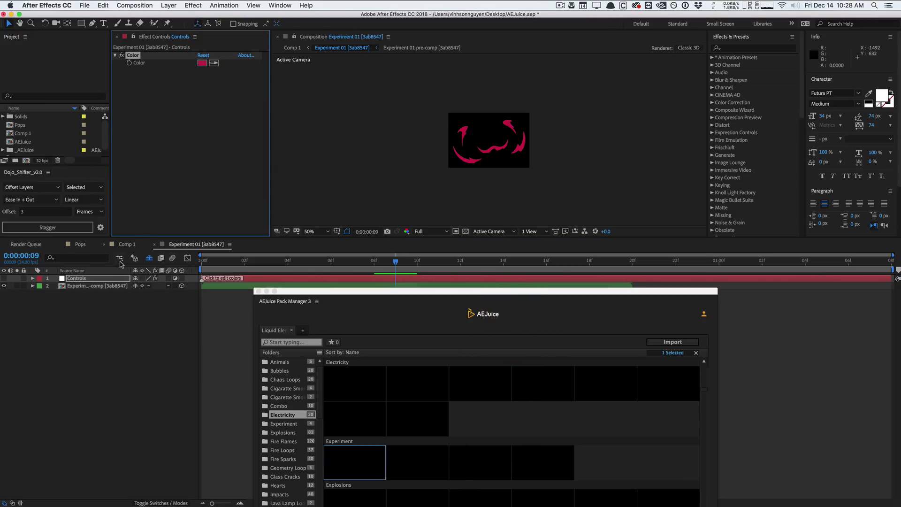
click(126, 244)
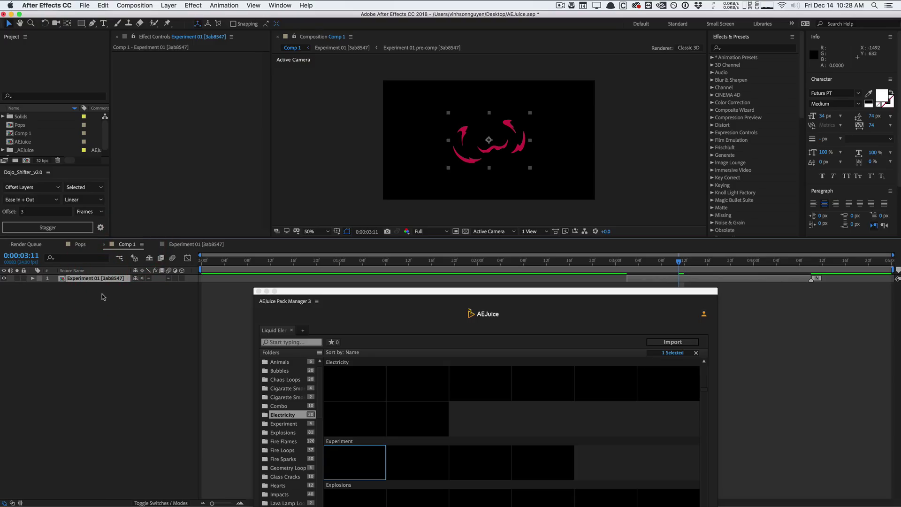
Return to Comp 1 and raise the Pack Manager over the viewer.
click(183, 245)
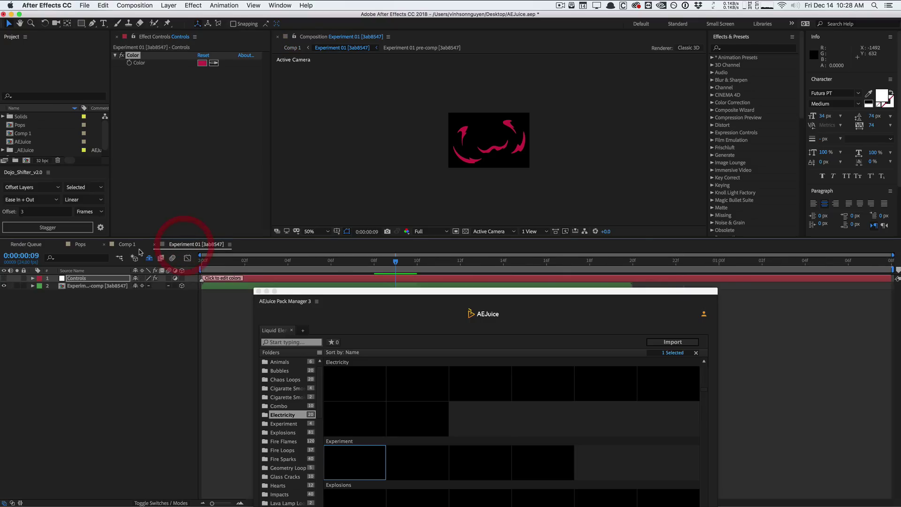
click(132, 244)
click(94, 313)
click(98, 279)
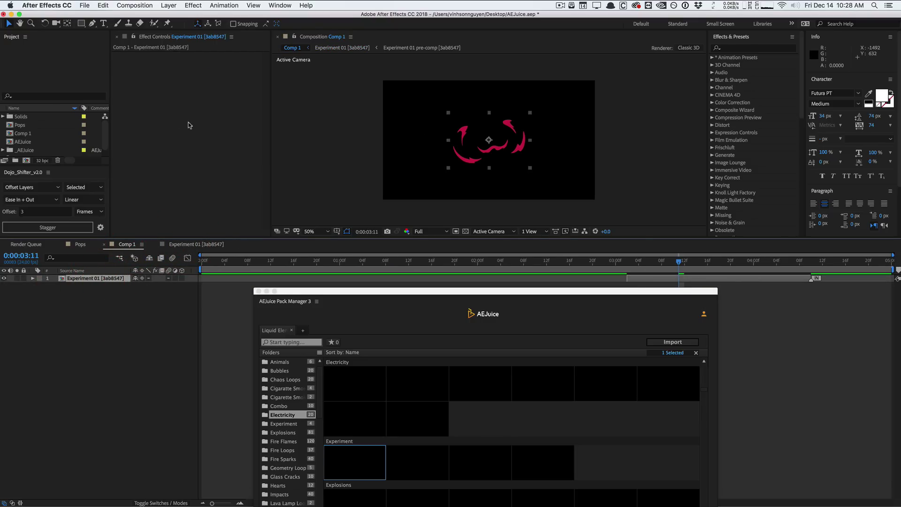
double_click(100, 279)
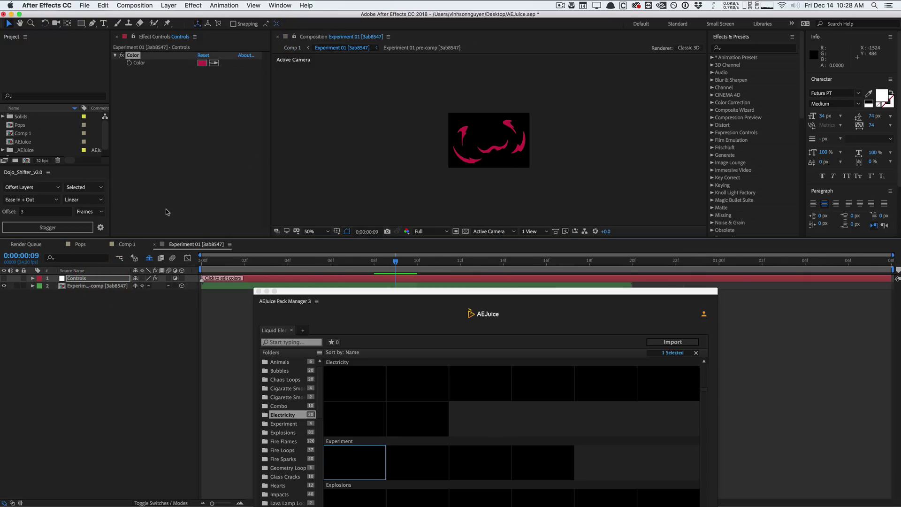
click(126, 244)
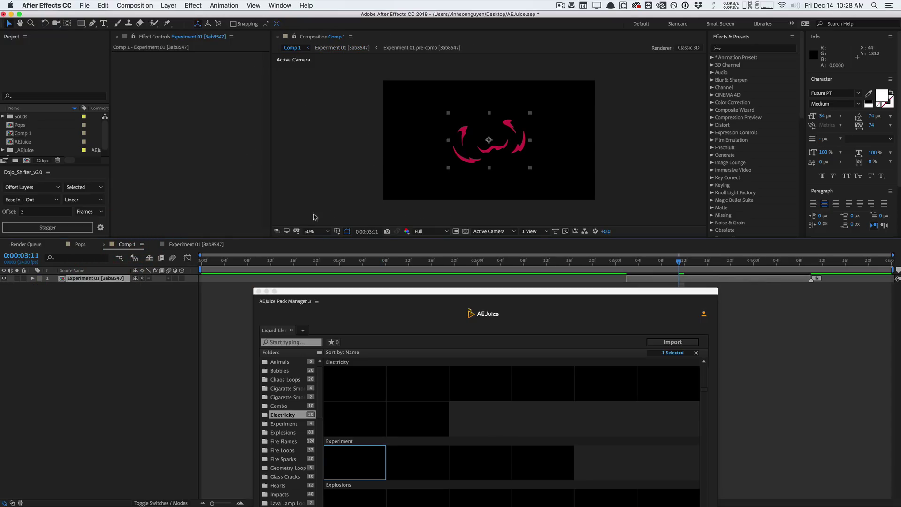
drag(376, 292, 358, 106)
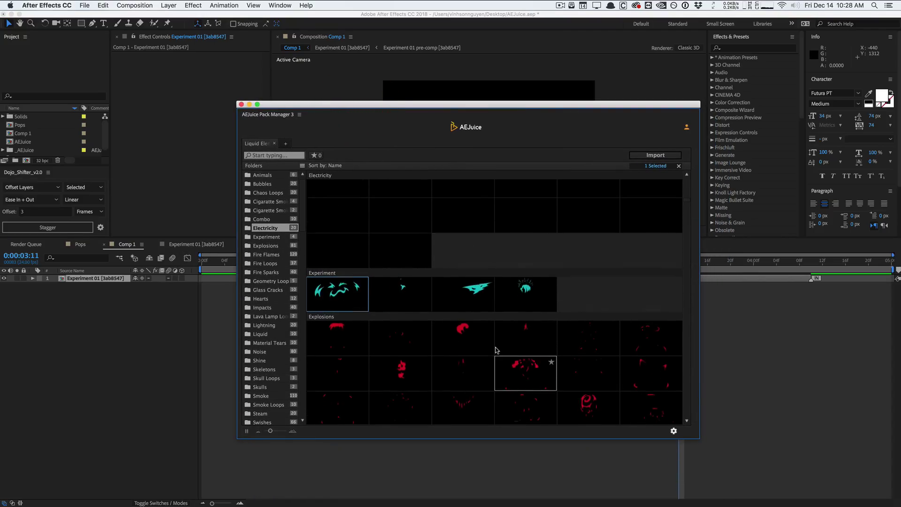
Add new Pack Manager tabs for the Starter Pack and the My Pack collection.
scroll(497, 350, up, 2)
scroll(497, 350, up, 3)
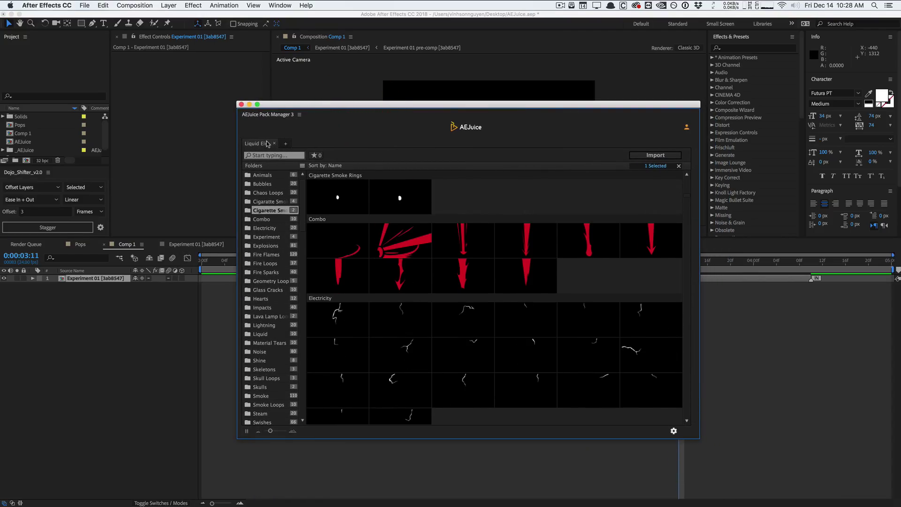
click(284, 144)
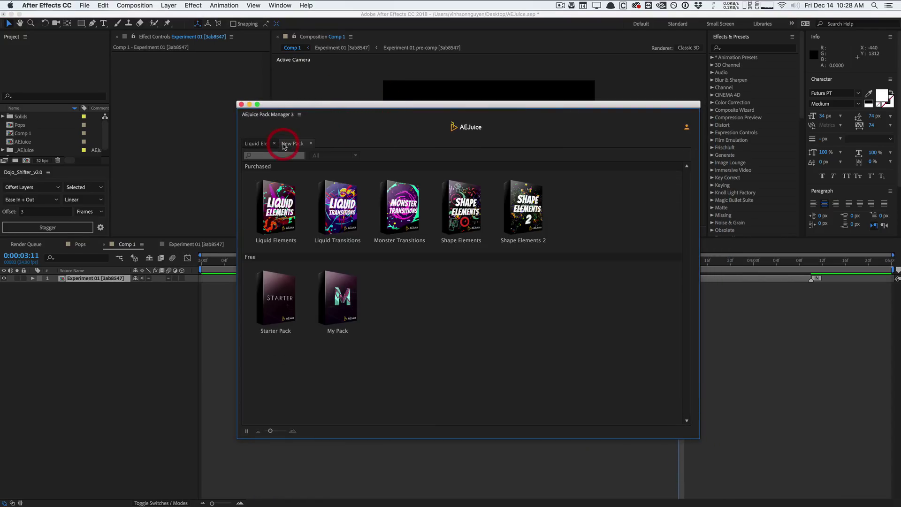
click(292, 303)
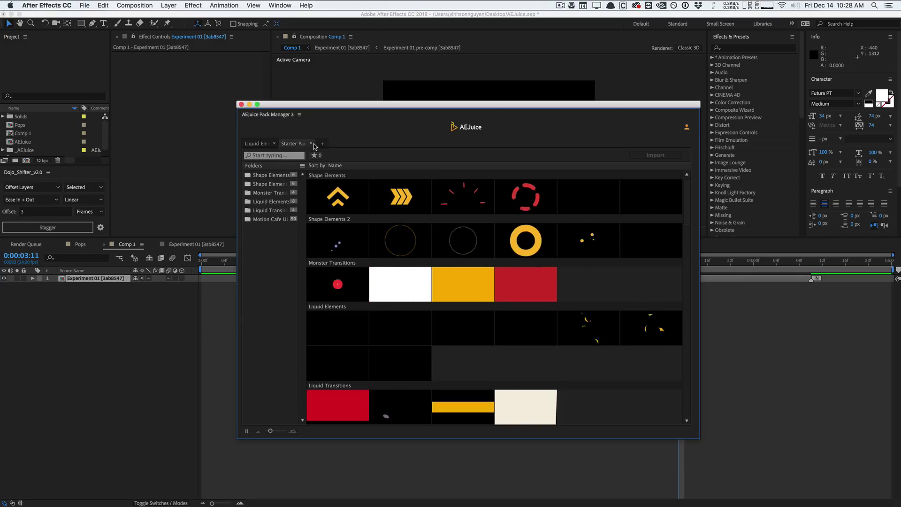
click(323, 144)
click(336, 311)
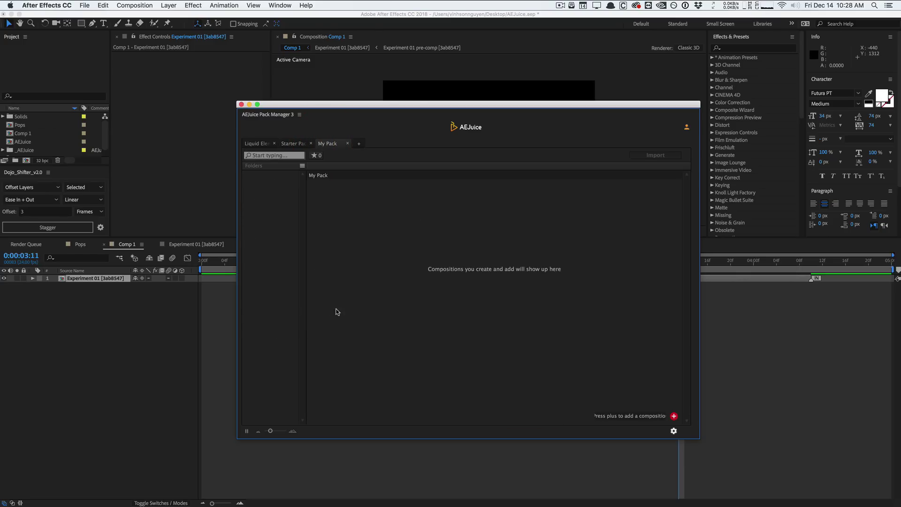
Collapse and re-expand the folders sidebar.
click(301, 167)
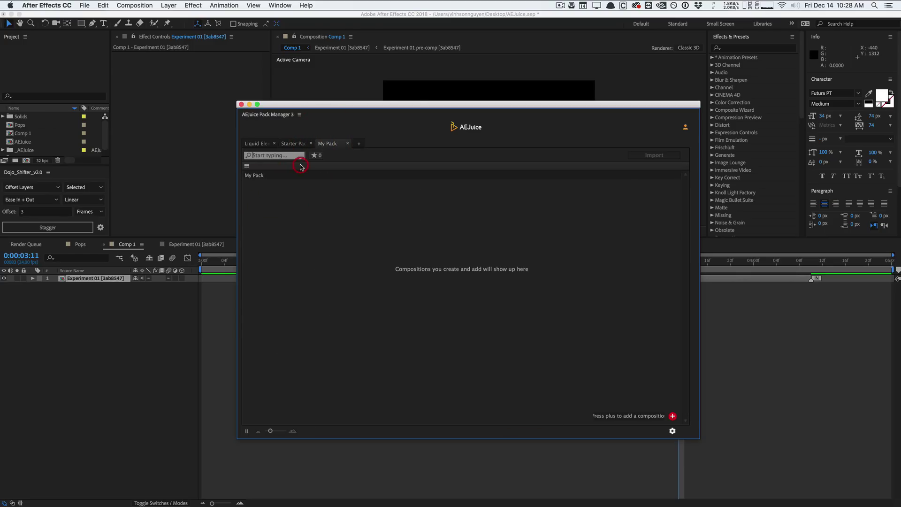
click(246, 167)
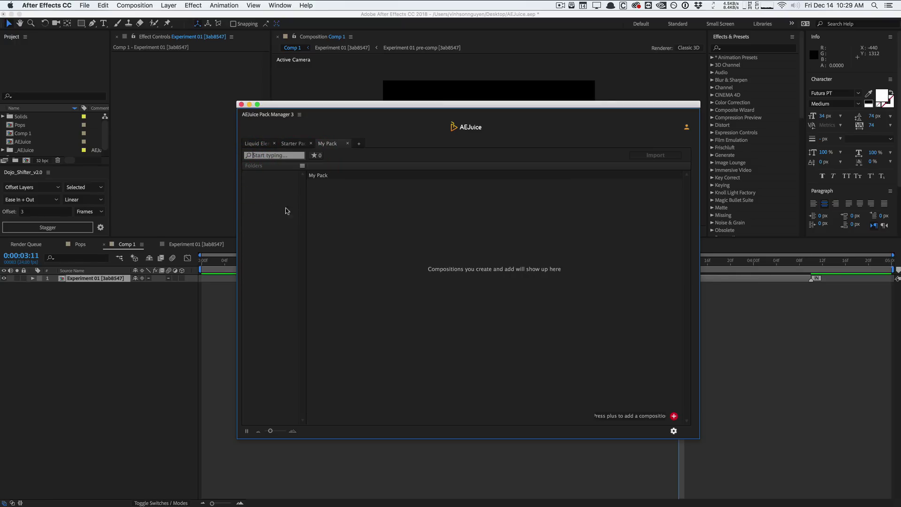
click(264, 167)
Load Liquid Elements and pick a Combo preview, then switch through Starter Pack to My Pack.
click(257, 145)
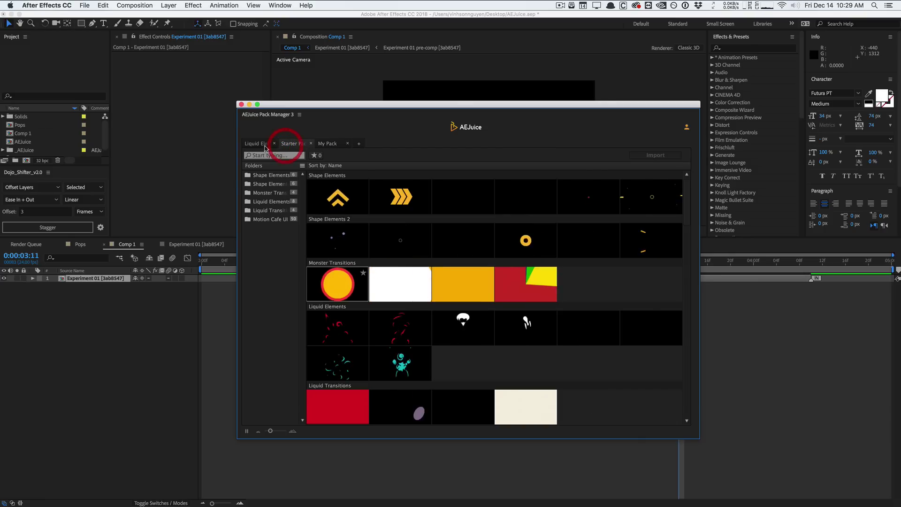
click(258, 145)
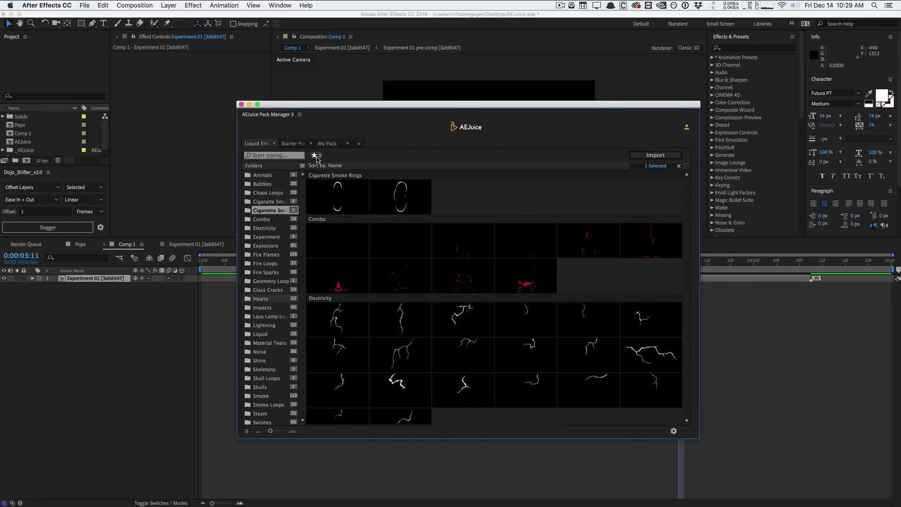
click(339, 286)
scroll(384, 261, up, 5)
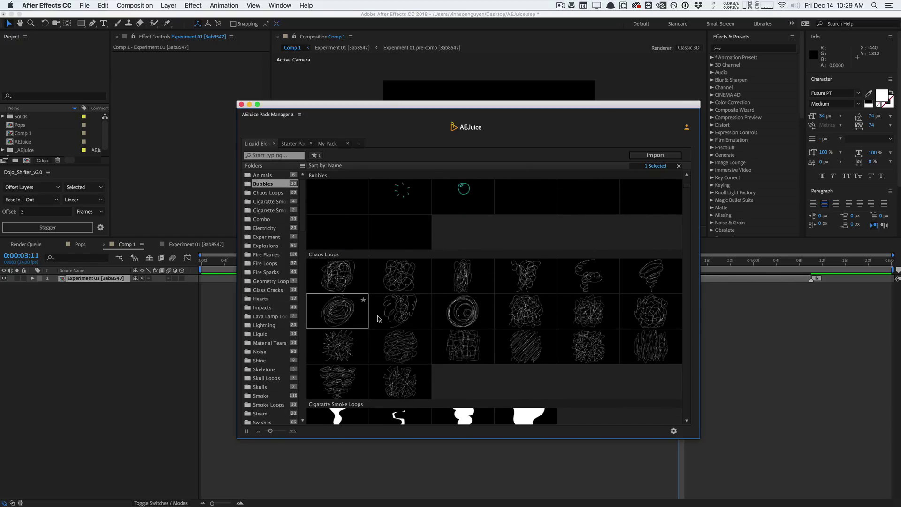
click(303, 144)
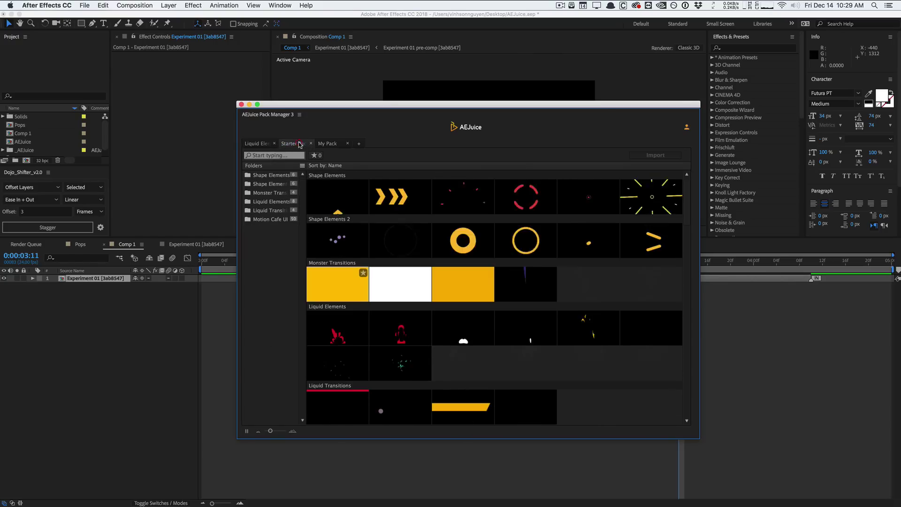
click(328, 143)
drag(405, 105, 369, 78)
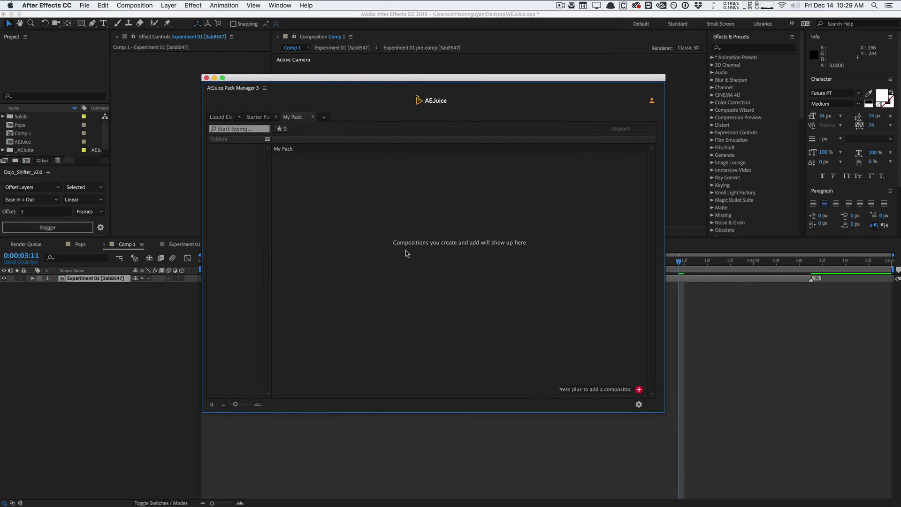
Pick a Bubbles preview in Liquid Elements, then switch to the empty My Pack tab.
click(222, 118)
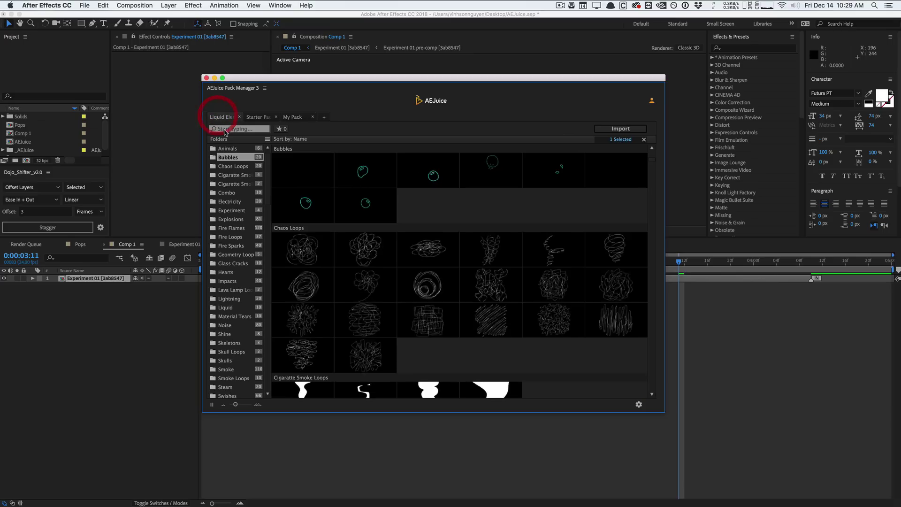
click(382, 235)
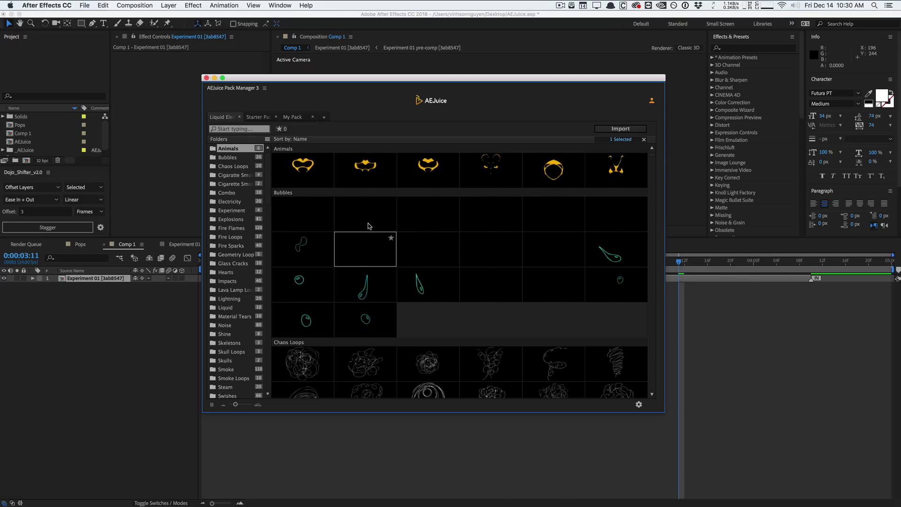
click(289, 118)
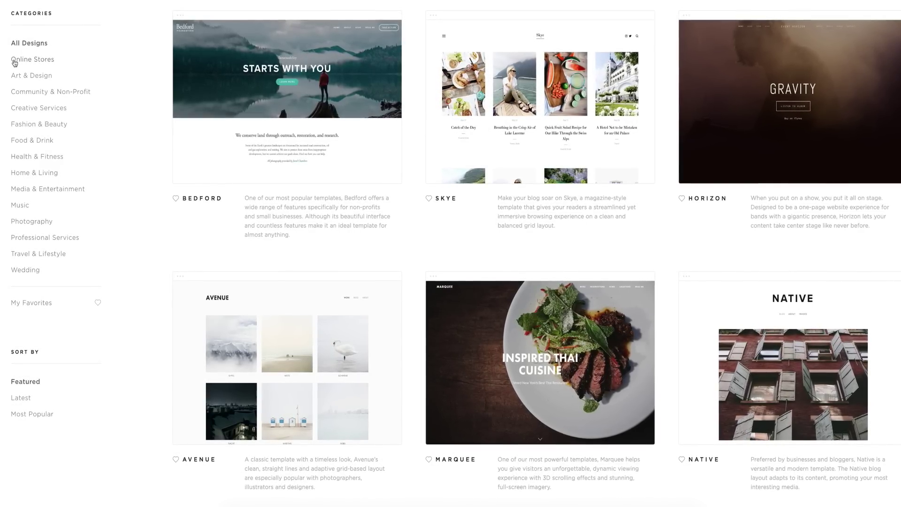
Browse the Online Stores, Art & Design and Community & Non-Profit template categories.
click(15, 64)
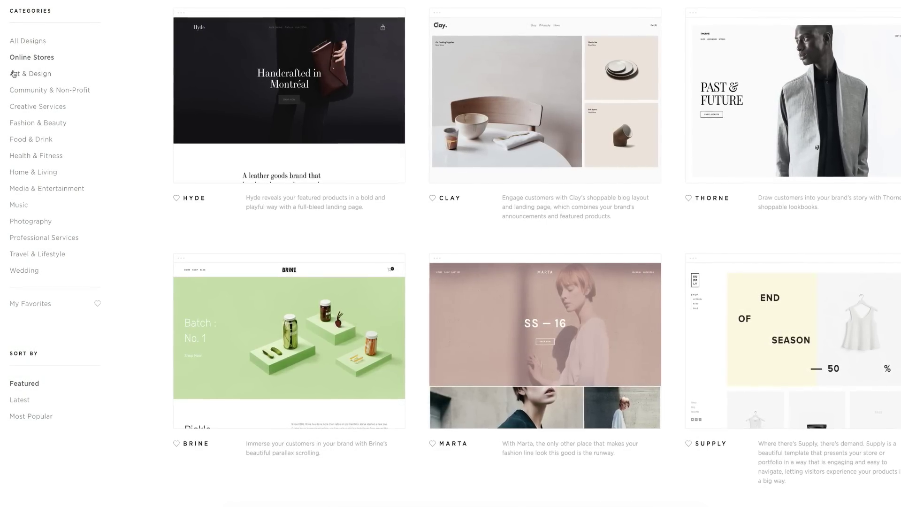
click(15, 74)
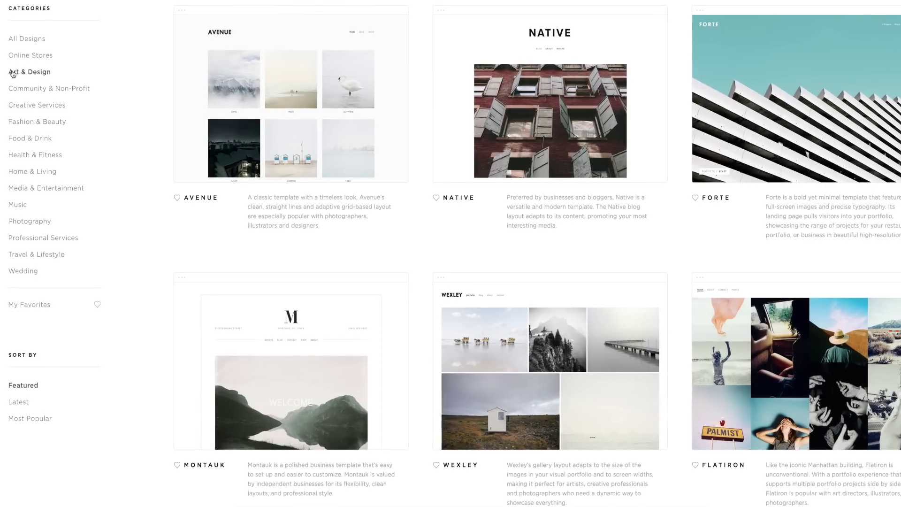
click(12, 88)
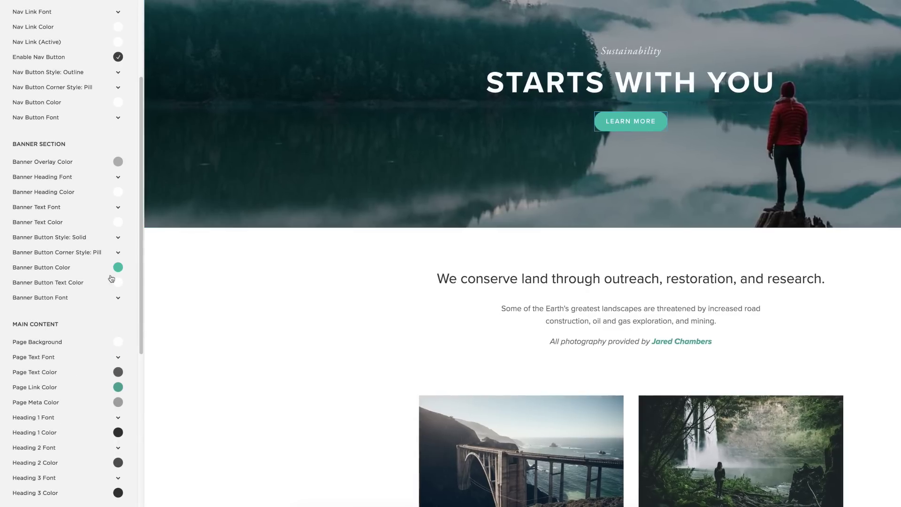
Set the Banner Button Color to dark grey hsl(203, 4%, 31%).
click(118, 267)
drag(64, 208, 74, 207)
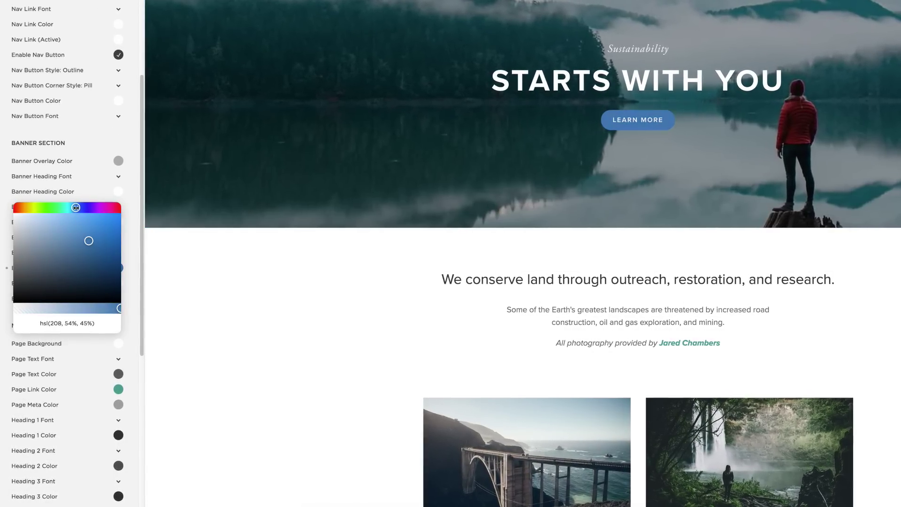
drag(32, 271, 22, 275)
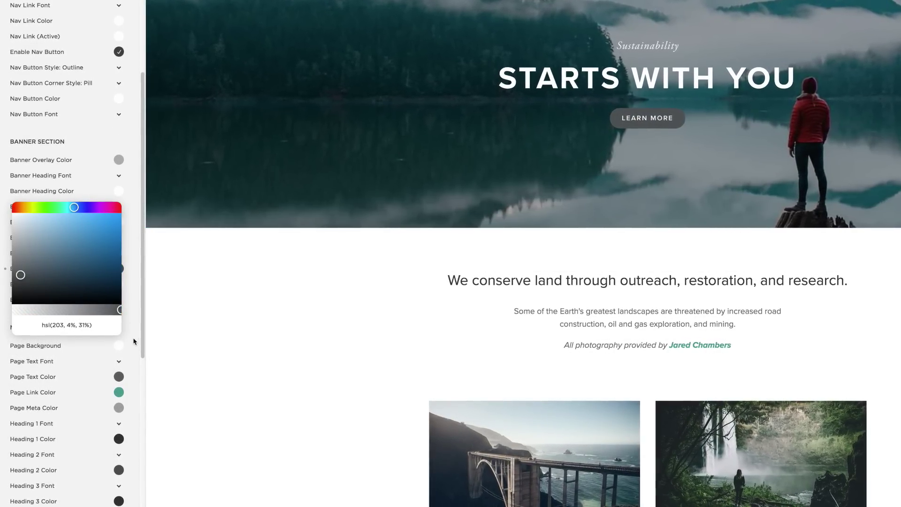
scroll(20, 276, down, 2)
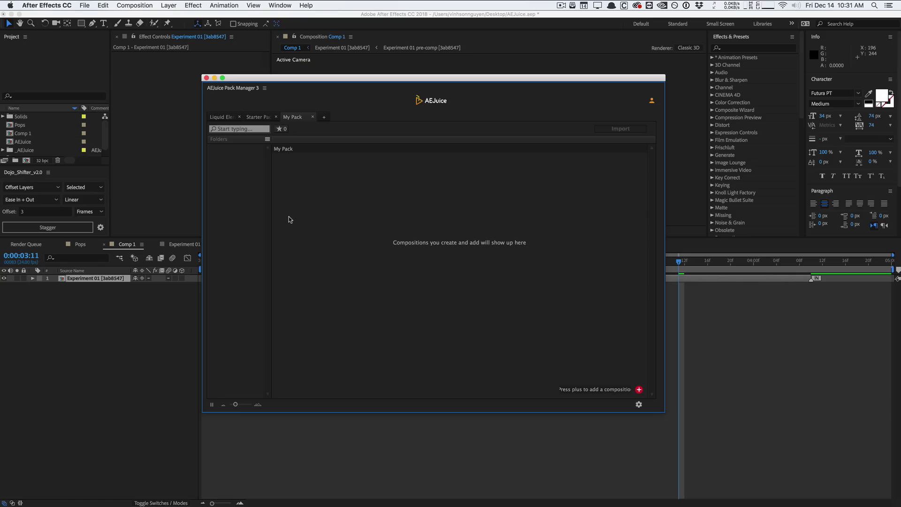
Browse the Starter Pack's Shape Elements previews, then select the first Liquid Elements Bubbles preview.
click(259, 117)
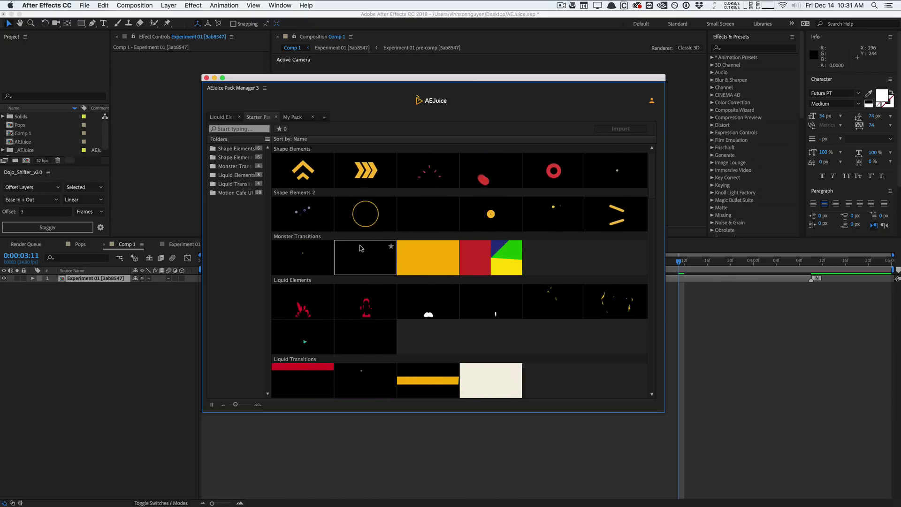
scroll(361, 248, down, 2)
scroll(360, 248, up, 2)
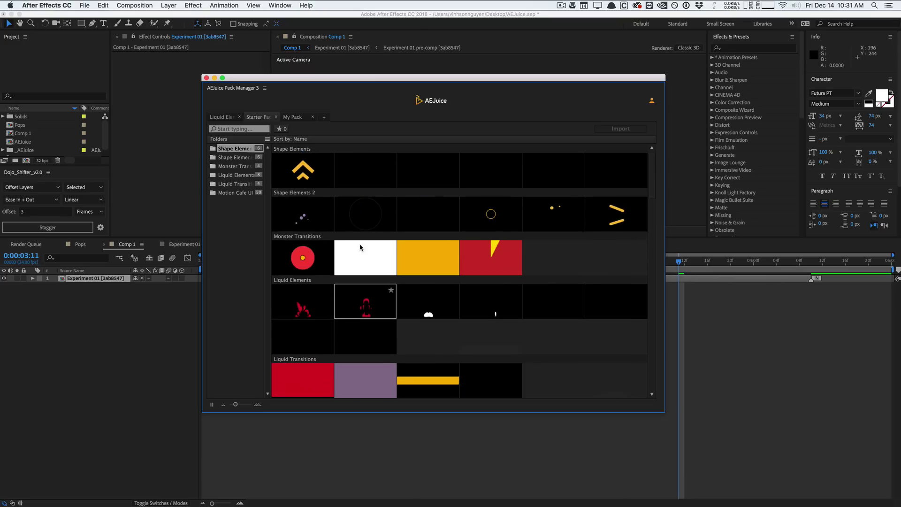
scroll(361, 247, down, 8)
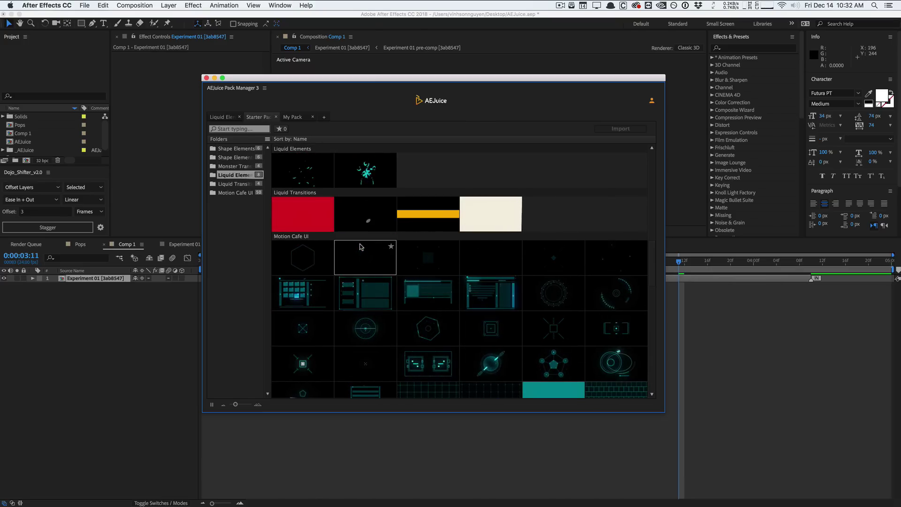
click(254, 149)
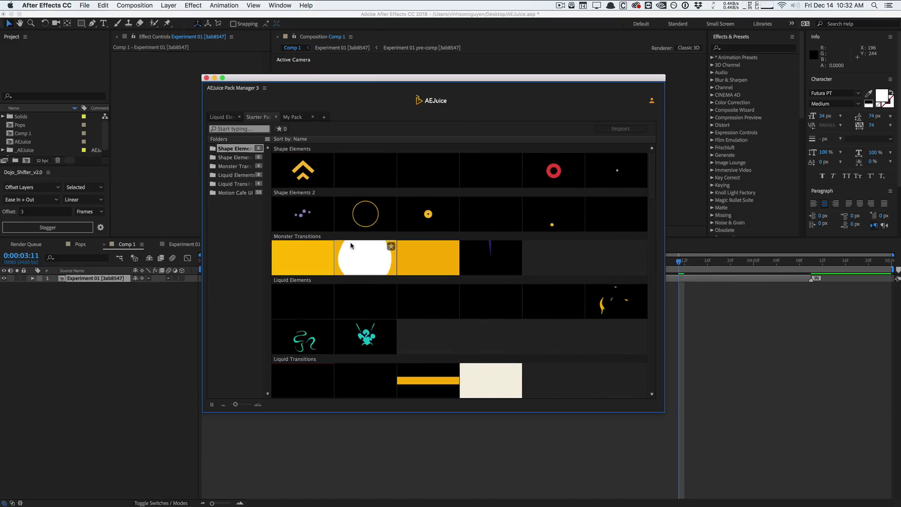
click(222, 117)
click(327, 225)
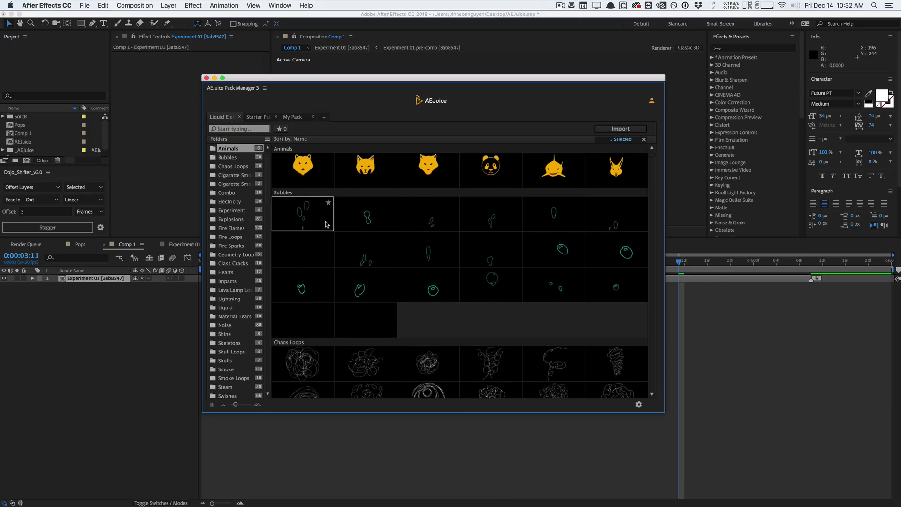